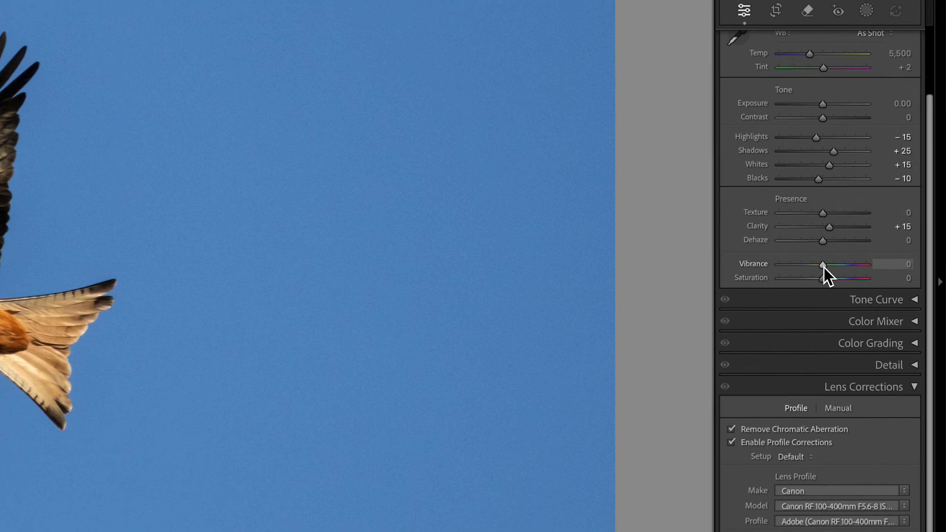
# - Set the kite photo's Vibrance to +15 and Saturation to +5
pyautogui.moveTo(883, 254); pyautogui.dragTo(880, 256)
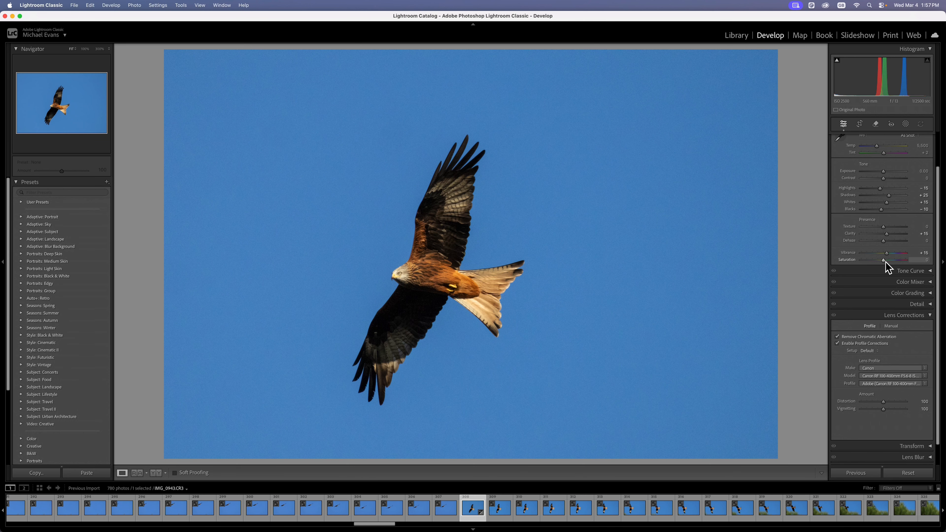
pyautogui.moveTo(886, 262); pyautogui.dragTo(887, 262)
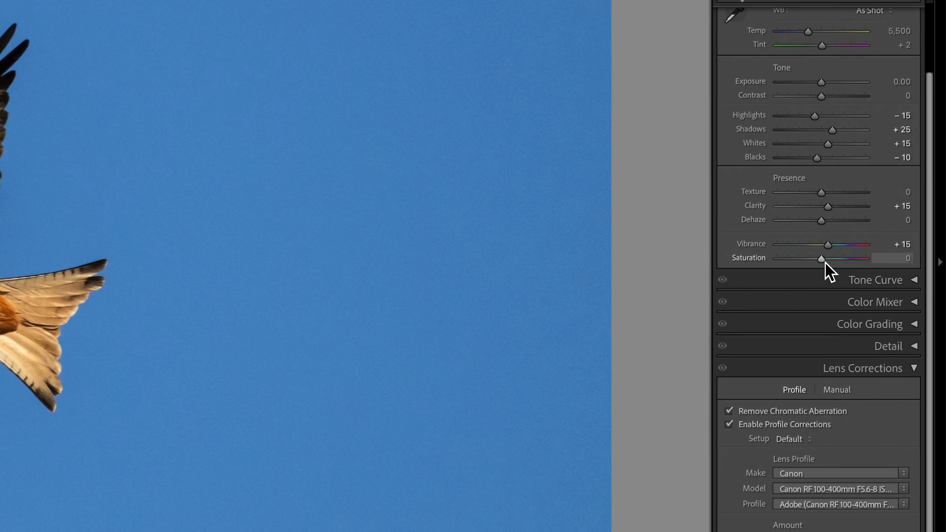
pyautogui.moveTo(826, 262); pyautogui.dragTo(827, 262)
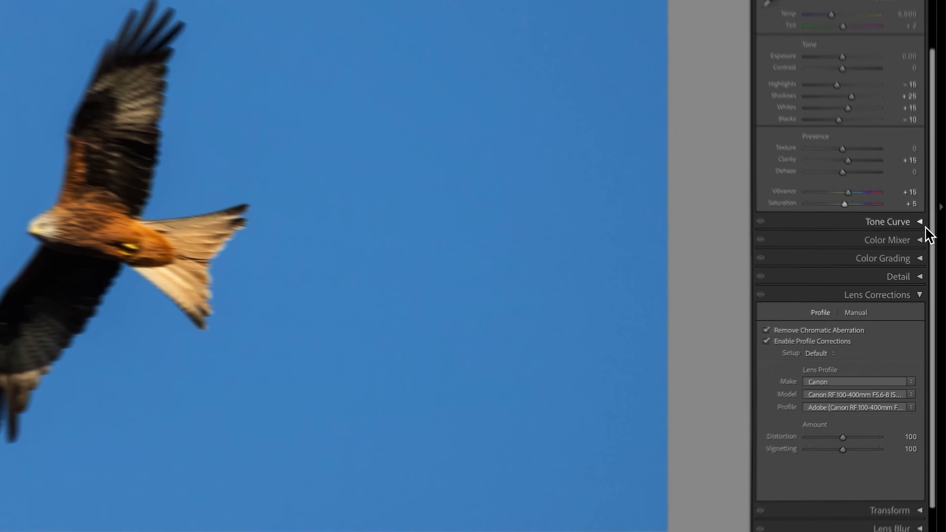
# - Try a contrast-boosting tone curve with Darks at -20 and Lights at +14, and undo both curve adjustments
pyautogui.click(930, 271)
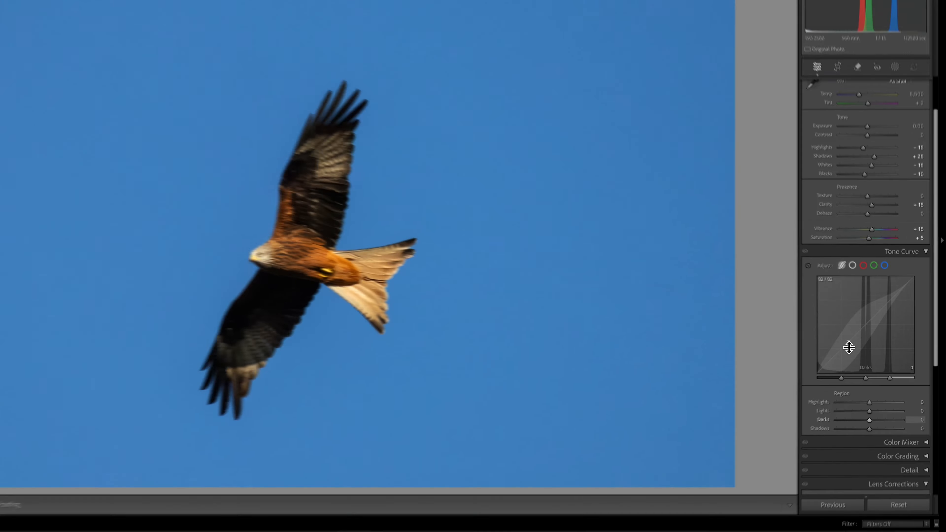
pyautogui.moveTo(849, 348); pyautogui.dragTo(899, 310)
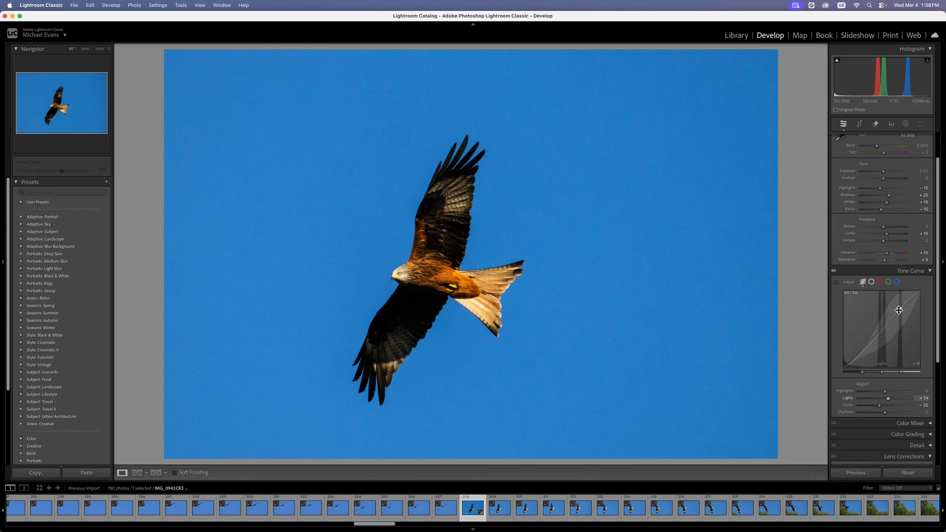
pyautogui.press('super+z')
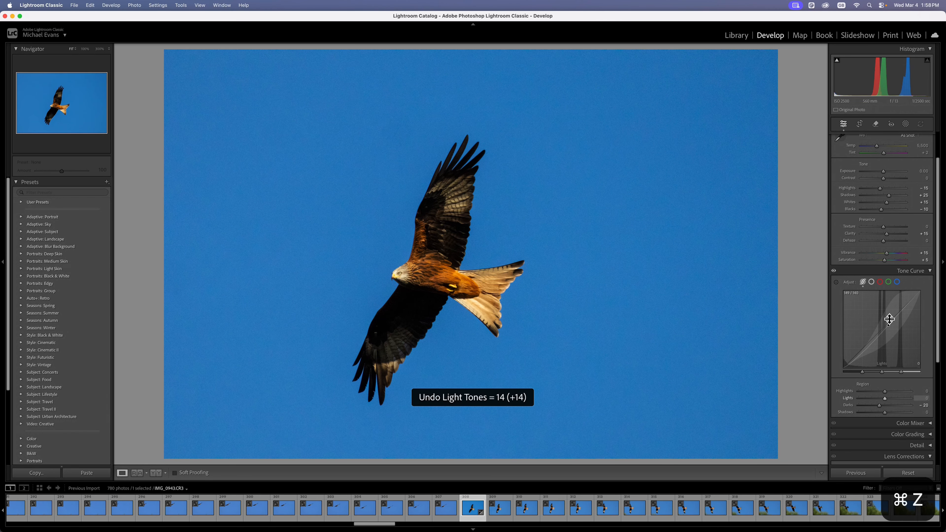
pyautogui.press('super+z')
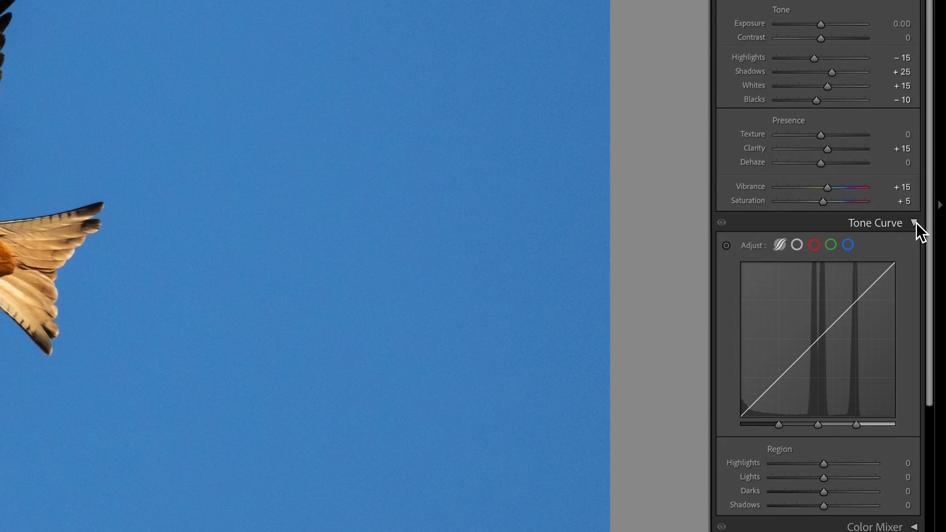
pyautogui.click(916, 224)
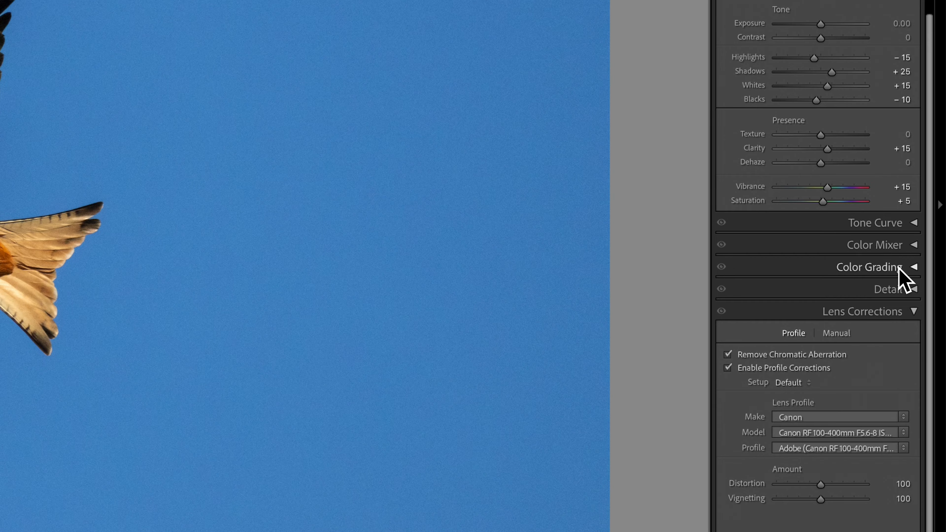
# - Raise the photo's sharpening Amount to 80 in the Detail settings
pyautogui.click(912, 290)
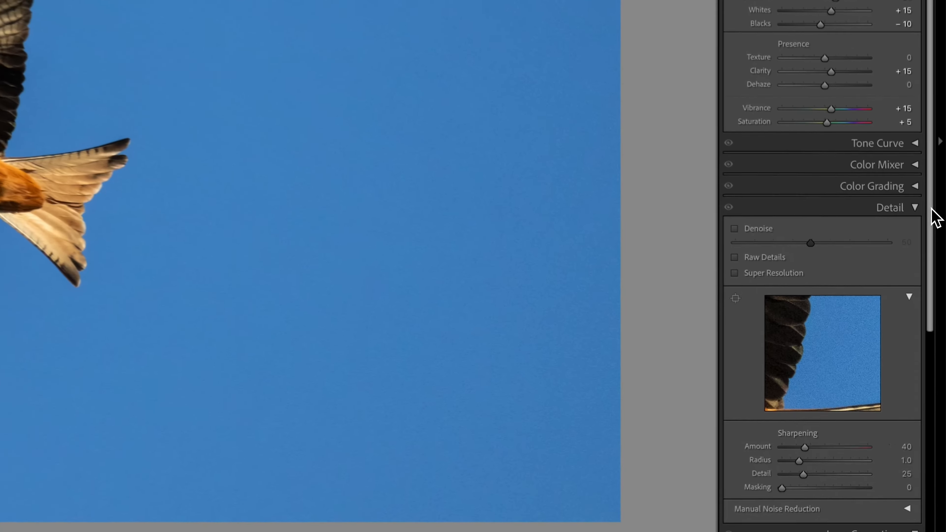
pyautogui.moveTo(931, 244); pyautogui.dragTo(931, 353)
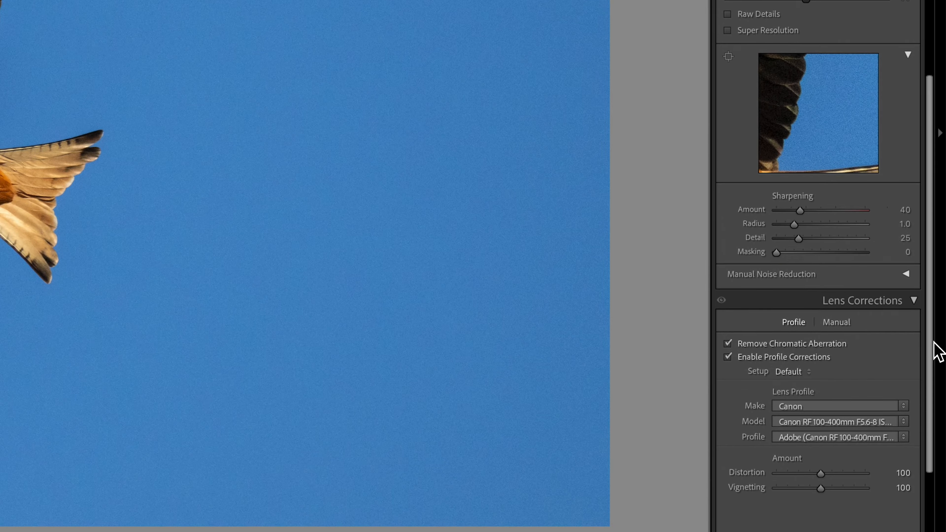
pyautogui.moveTo(800, 210); pyautogui.dragTo(827, 215)
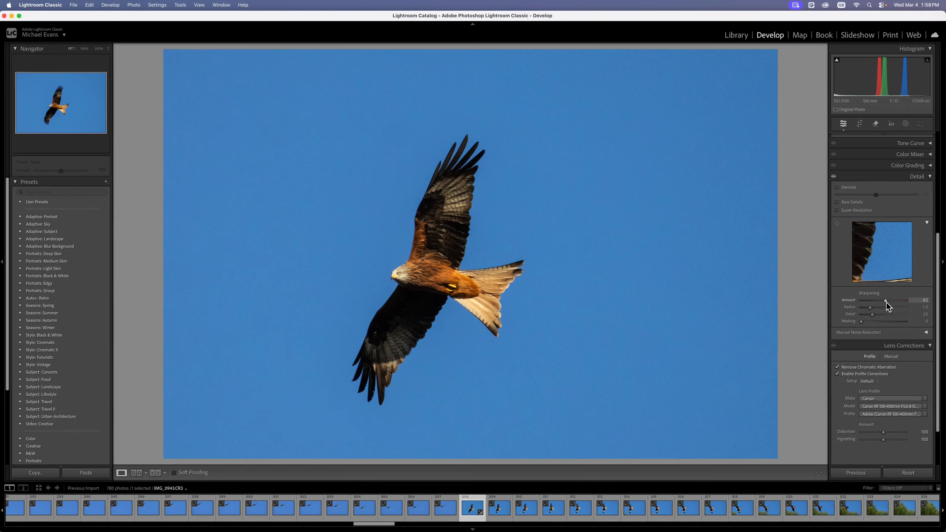
pyautogui.moveTo(886, 303); pyautogui.dragTo(885, 302)
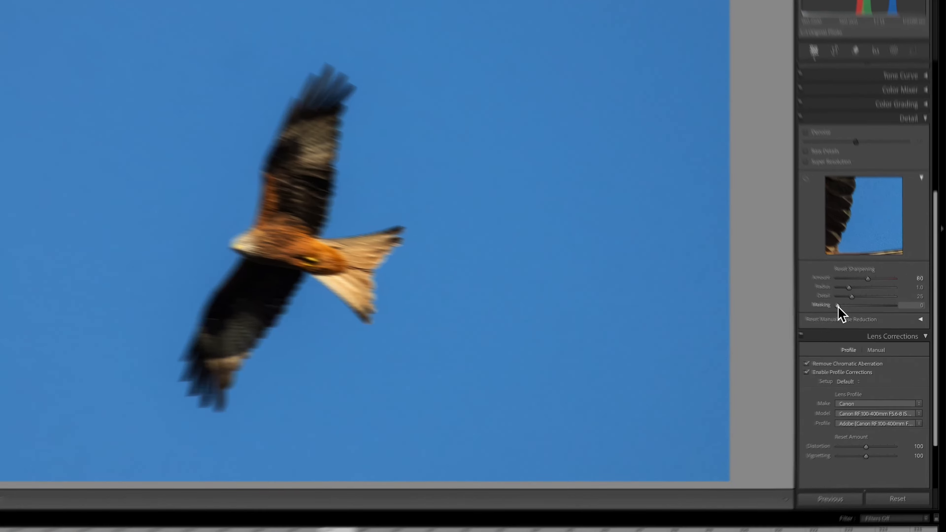
# - Try adding sharpening Masking and return it to 0
pyautogui.moveTo(861, 322); pyautogui.dragTo(868, 323)
pyautogui.moveTo(792, 266); pyautogui.dragTo(757, 269)
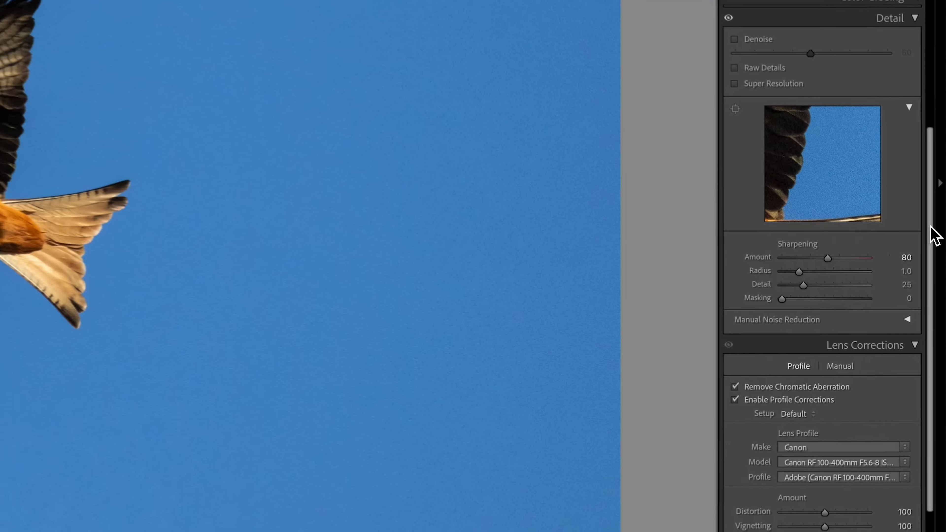
pyautogui.moveTo(930, 223); pyautogui.dragTo(924, 307)
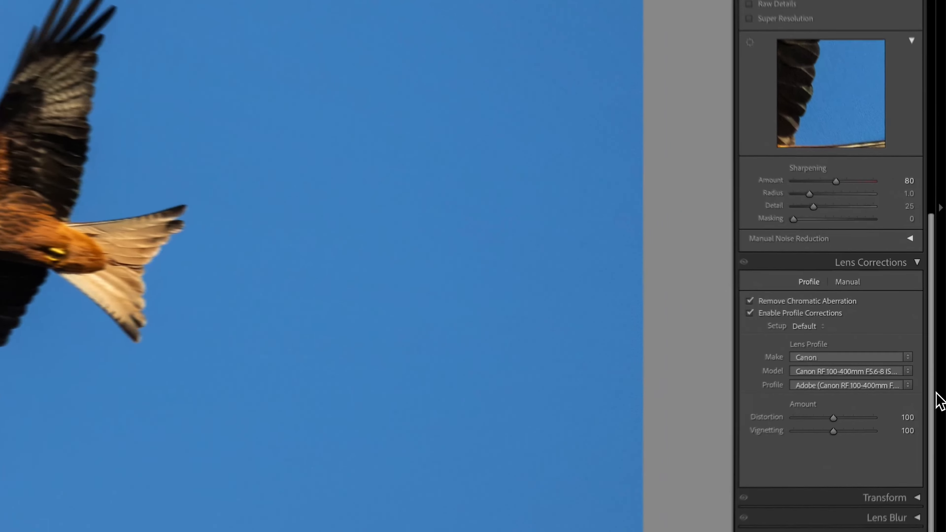
pyautogui.moveTo(936, 359); pyautogui.dragTo(925, 242)
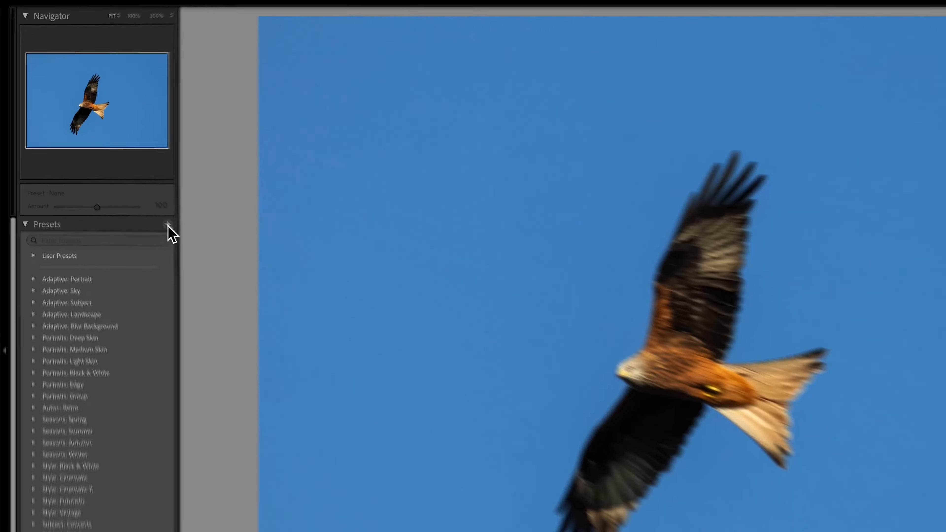
# - Save the current edits as a develop preset named New R10 in the User Presets group, and list that group's presets
pyautogui.click(107, 182)
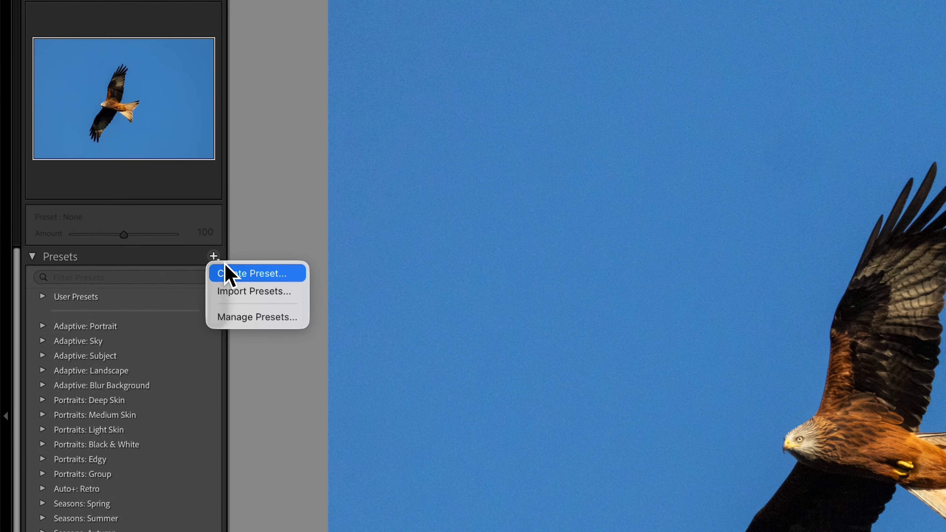
pyautogui.click(235, 274)
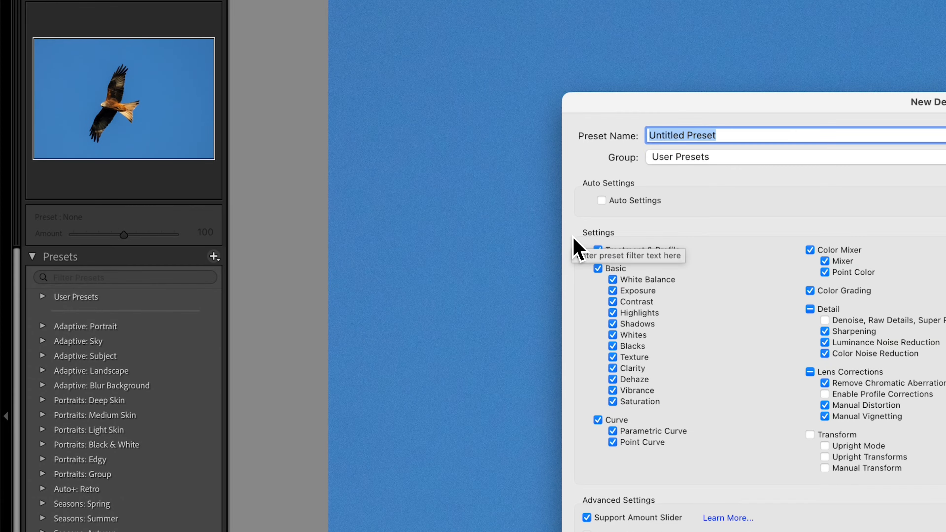
pyautogui.write('New')
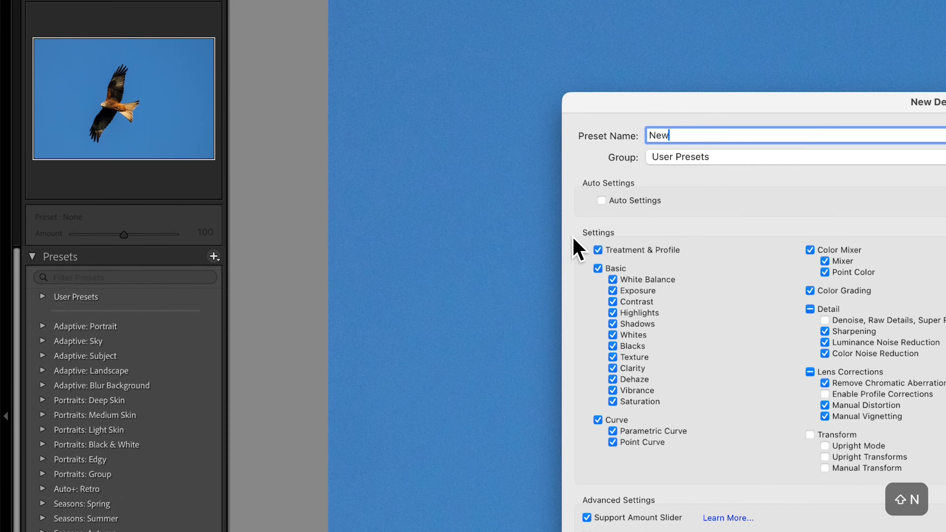
pyautogui.write('1')
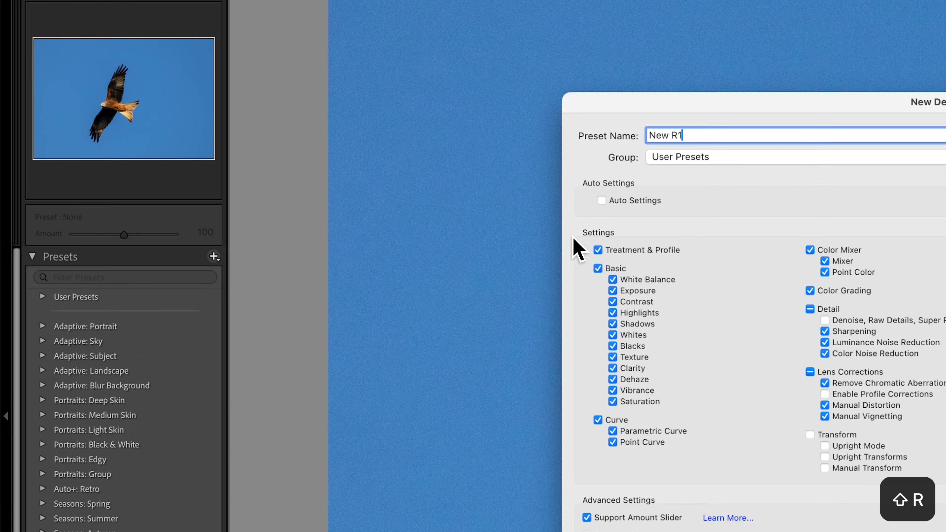
pyautogui.write('D')
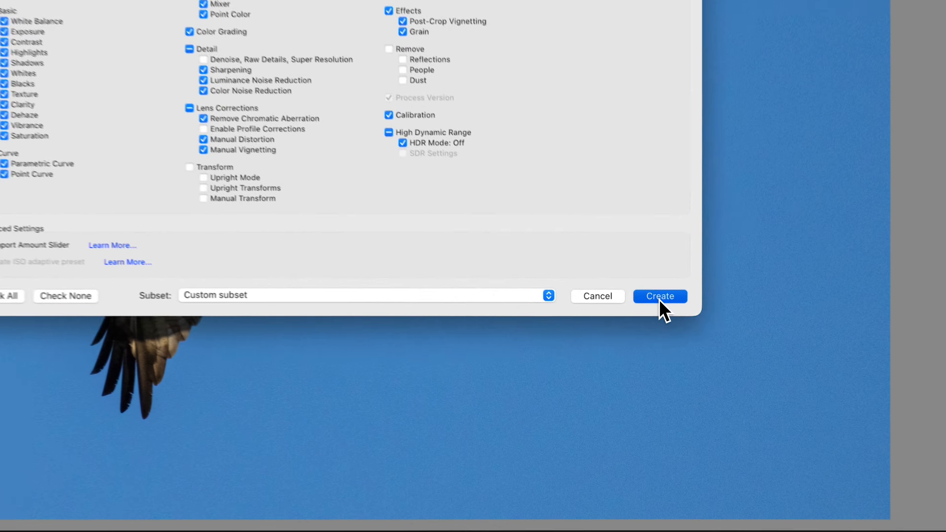
pyautogui.click(656, 336)
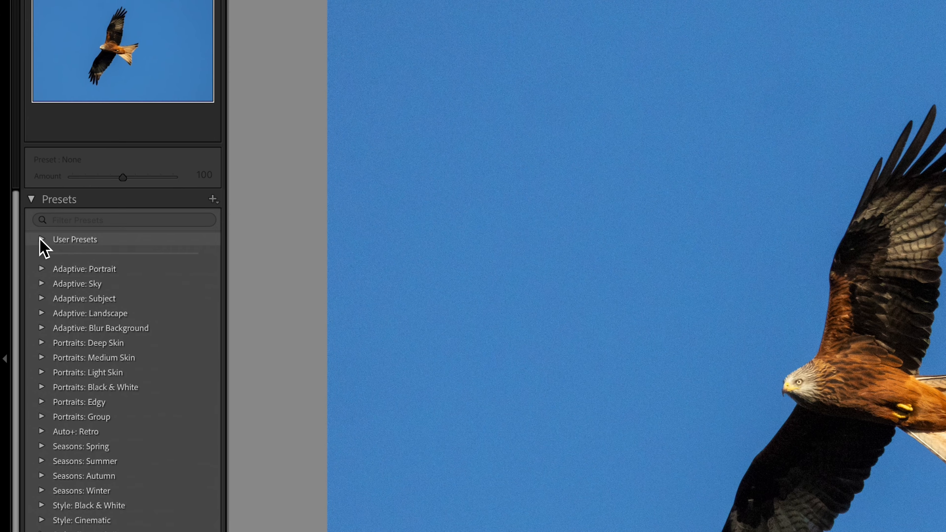
pyautogui.click(43, 241)
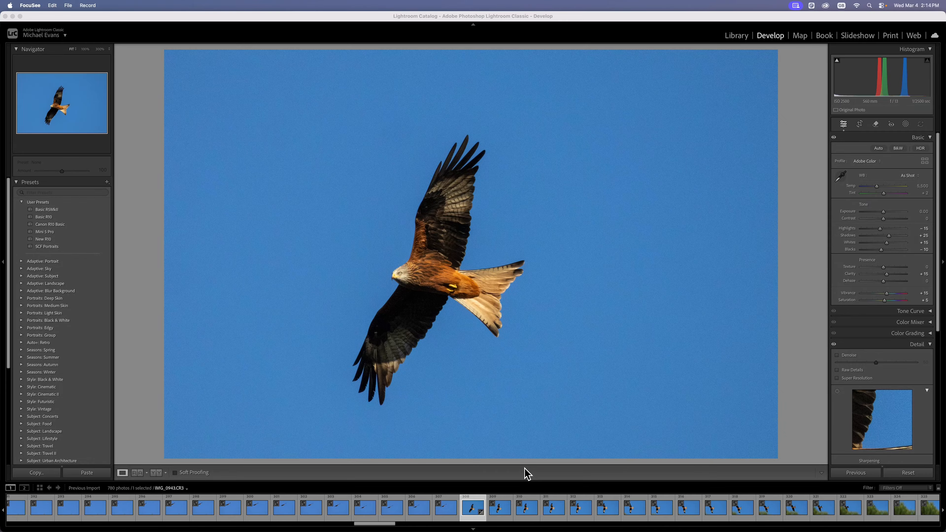
# - Reset the kite photo's develop adjustments and apply the New R10 user preset to it
pyautogui.click(902, 476)
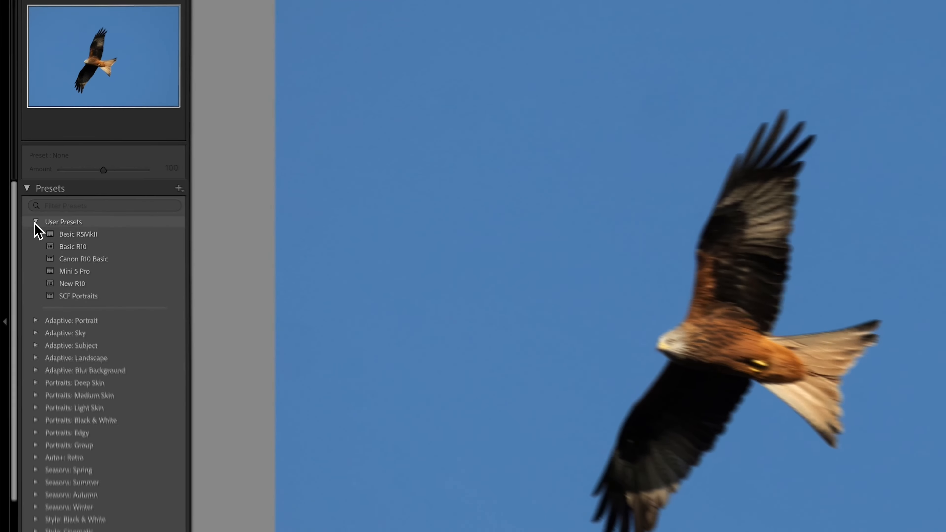
pyautogui.click(24, 202)
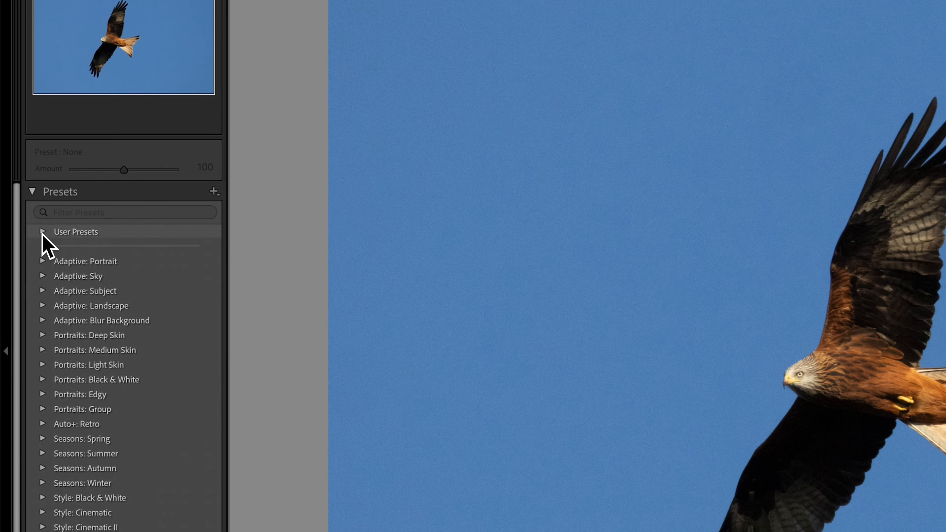
pyautogui.click(42, 232)
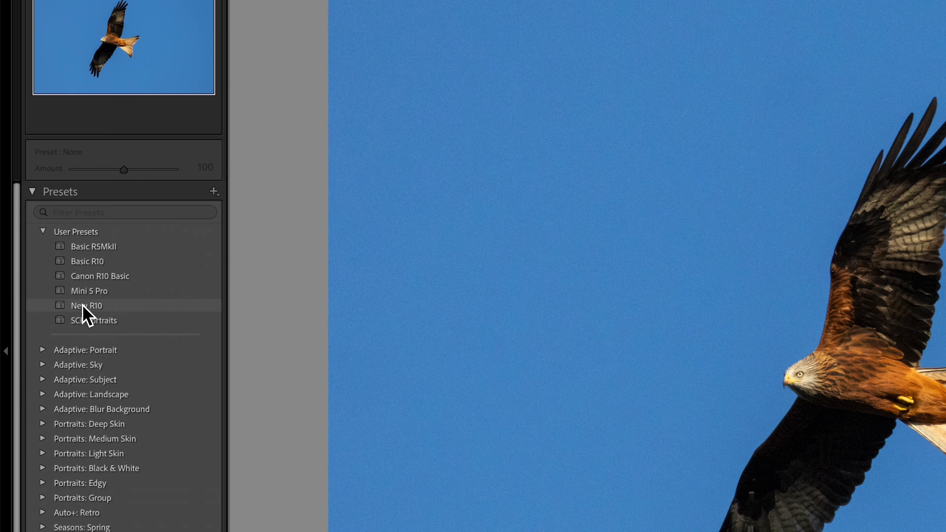
pyautogui.click(85, 312)
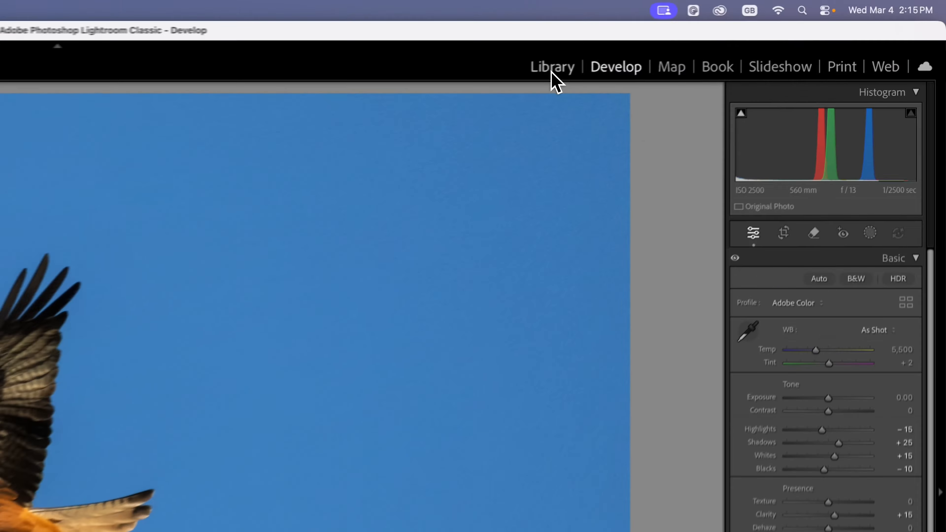
# - Start a new photo import from the Library with the 30th December London folder as the source
pyautogui.click(737, 35)
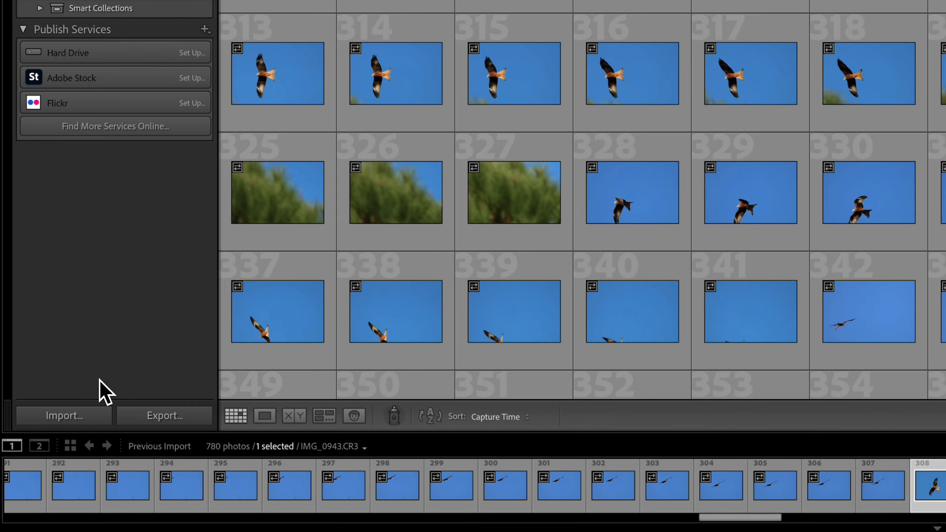
pyautogui.click(7, 438)
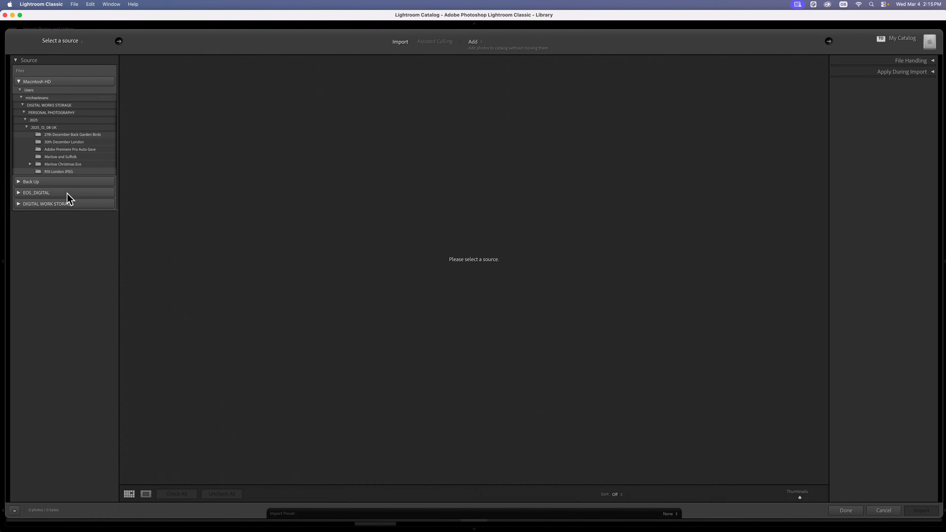
pyautogui.click(66, 144)
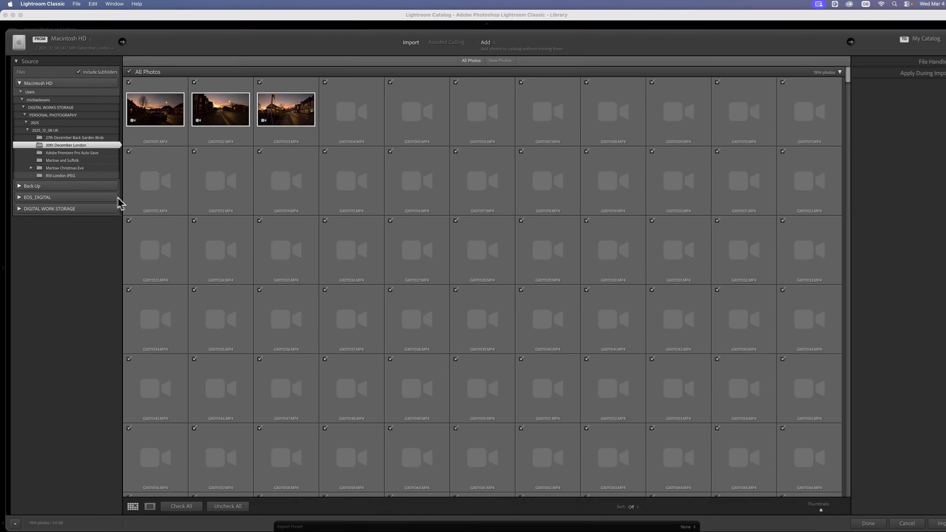
# - Exclude all photos from the import and include only the portrait shot of the yellow masts beside the rightmost yellow-mast photo in its row
pyautogui.scroll(-10, 306, 220)
pyautogui.scroll(-2, 308, 222)
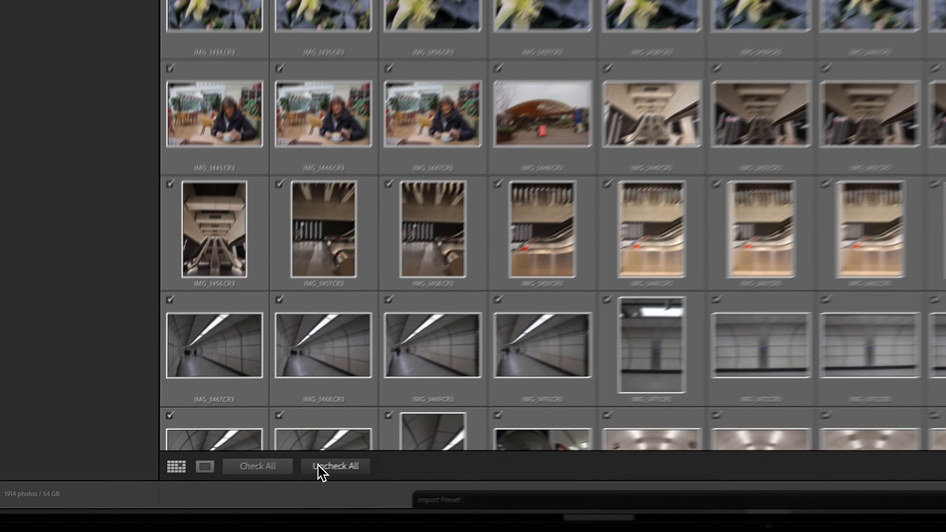
pyautogui.click(321, 470)
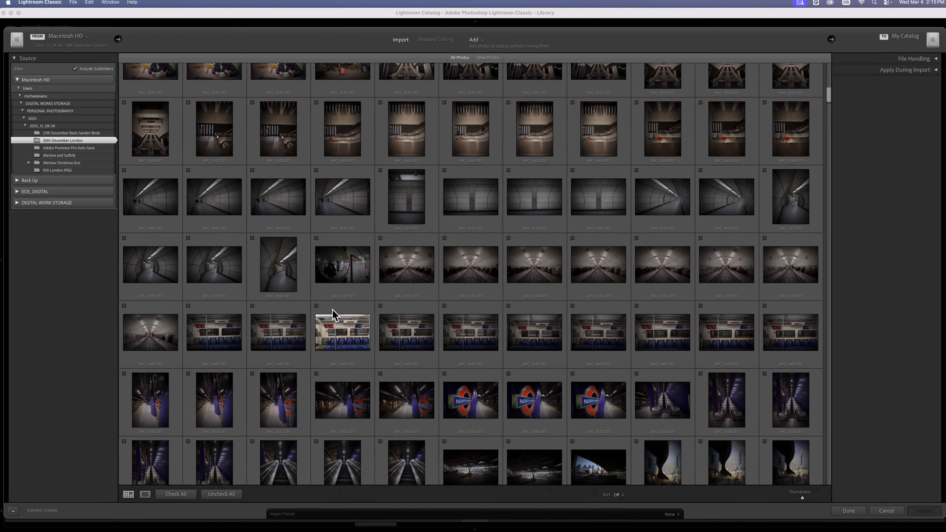
pyautogui.scroll(-10, 414, 279)
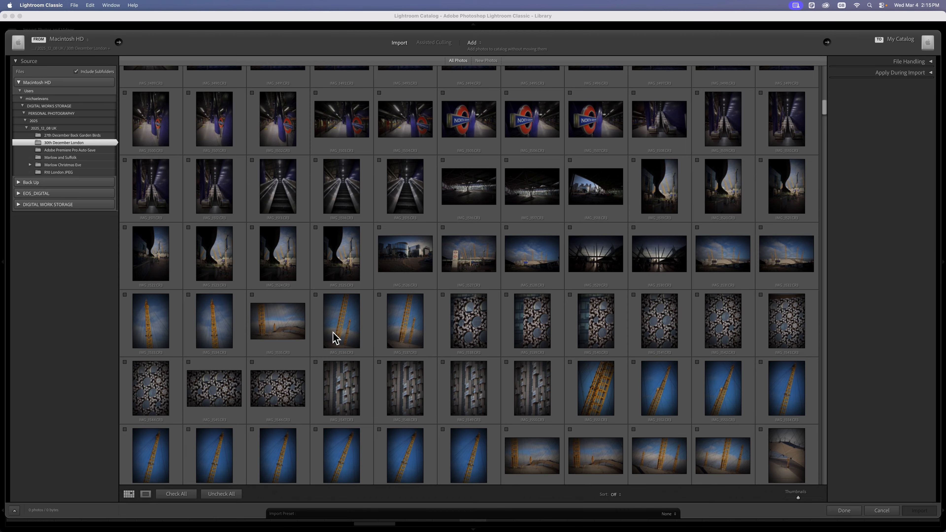
pyautogui.click(338, 326)
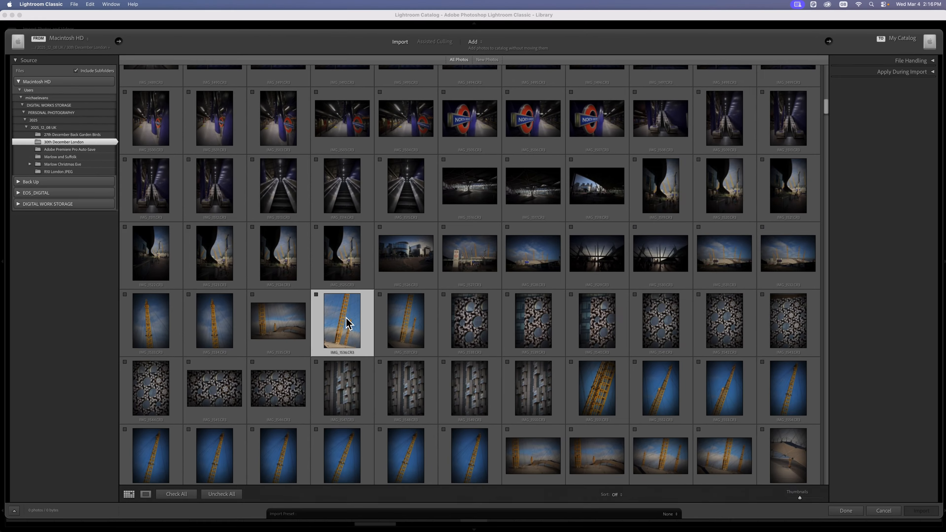
pyautogui.click(315, 295)
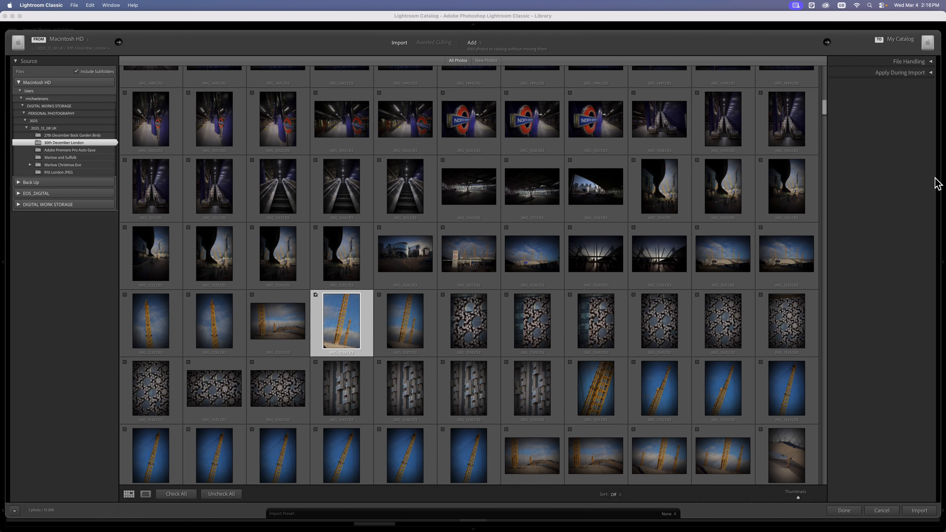
# - Import the included yellow-mast photo with the New R10 user preset as its develop setting
pyautogui.click(930, 73)
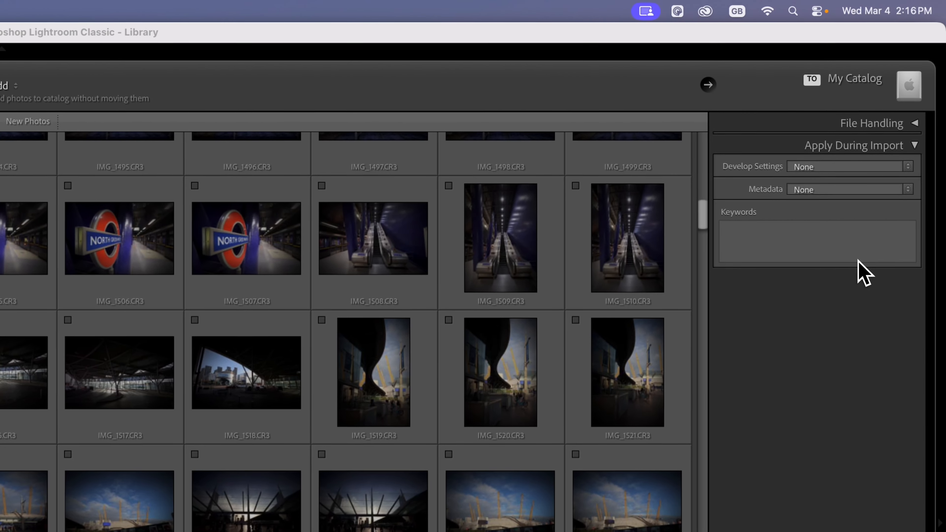
pyautogui.click(841, 167)
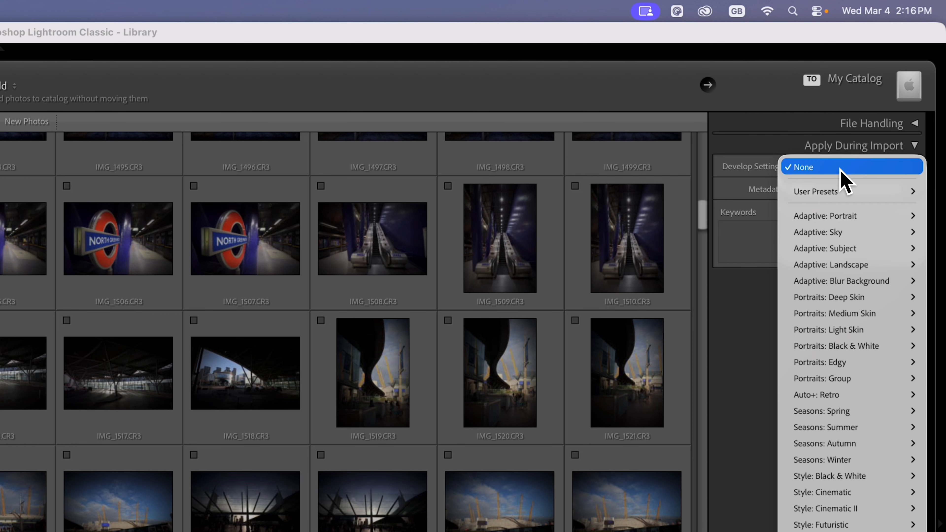
pyautogui.moveTo(837, 192)
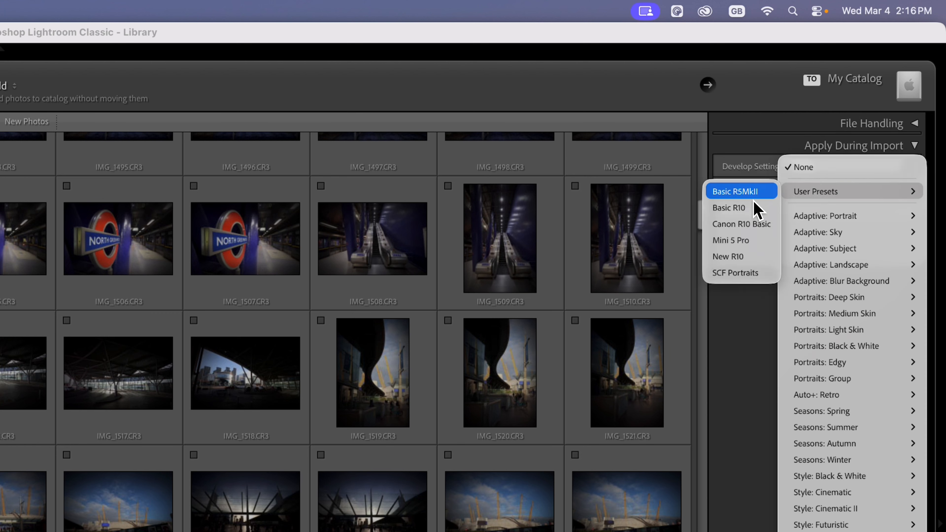
pyautogui.click(726, 259)
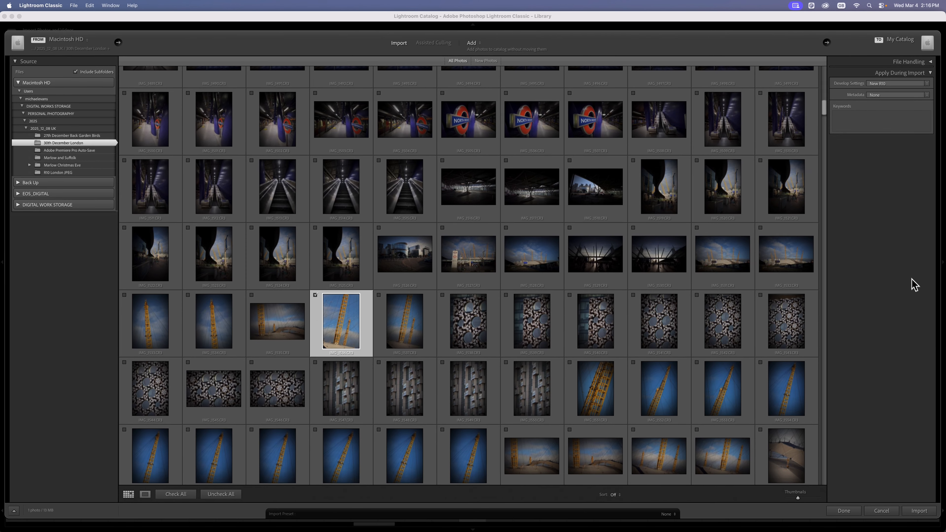
pyautogui.click(919, 511)
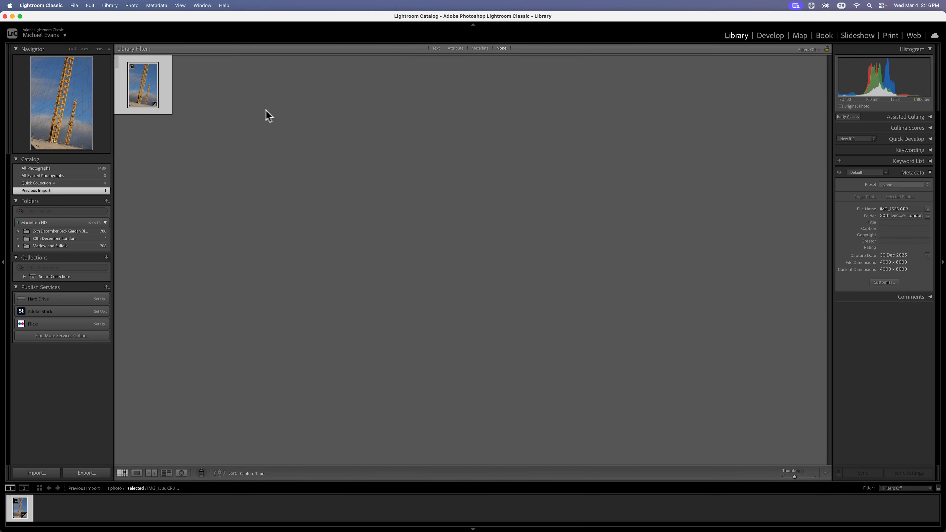
# - Open the imported yellow-mast photo in the Develop module and reset its adjustments
pyautogui.click(769, 35)
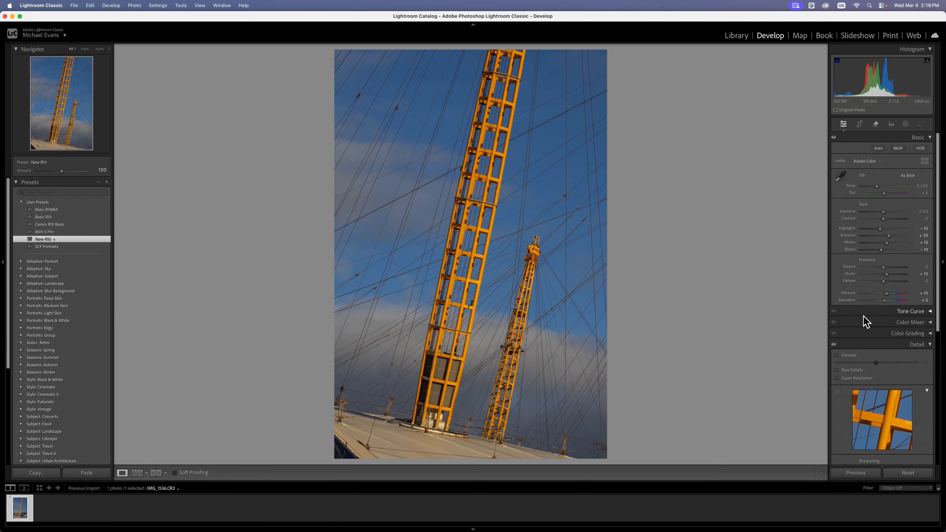
pyautogui.click(908, 472)
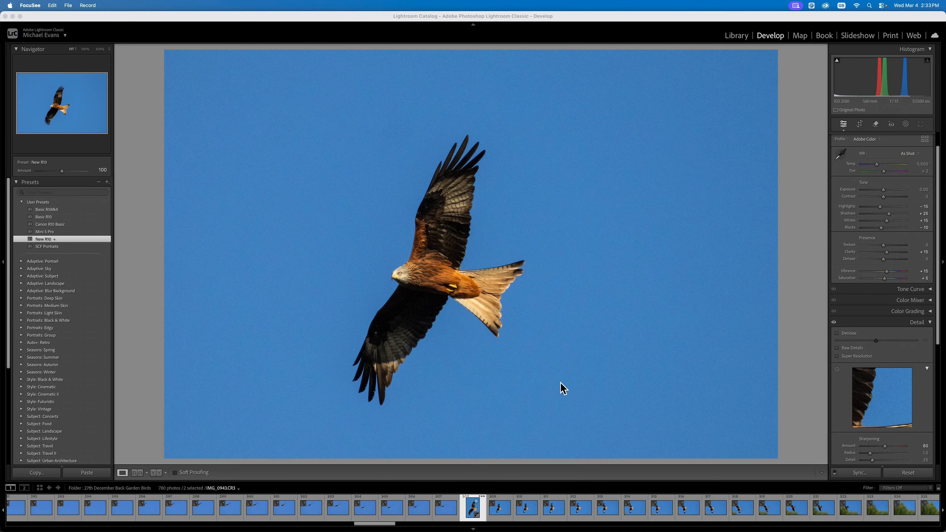
# - Crop the kite photo to portrait orientation at the original aspect ratio, tightening the frame and repositioning the bird within it
pyautogui.click(861, 125)
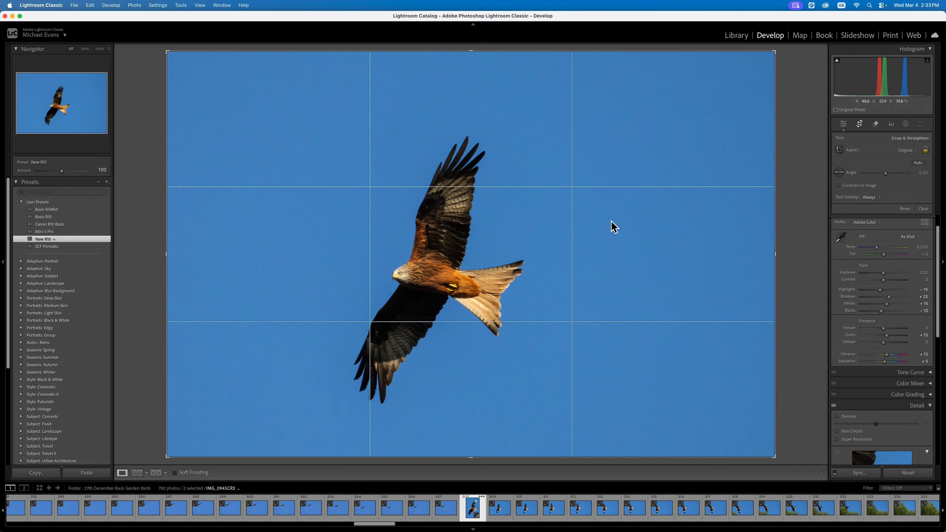
pyautogui.press('x')
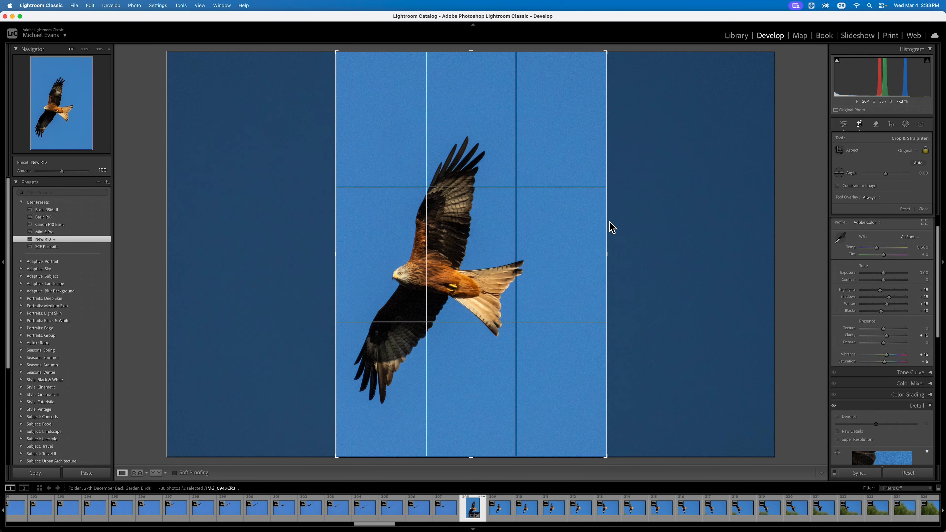
pyautogui.moveTo(576, 225)
pyautogui.mouseDown()
pyautogui.moveTo(566, 226)
pyautogui.moveTo(583, 235)
pyautogui.mouseUp()
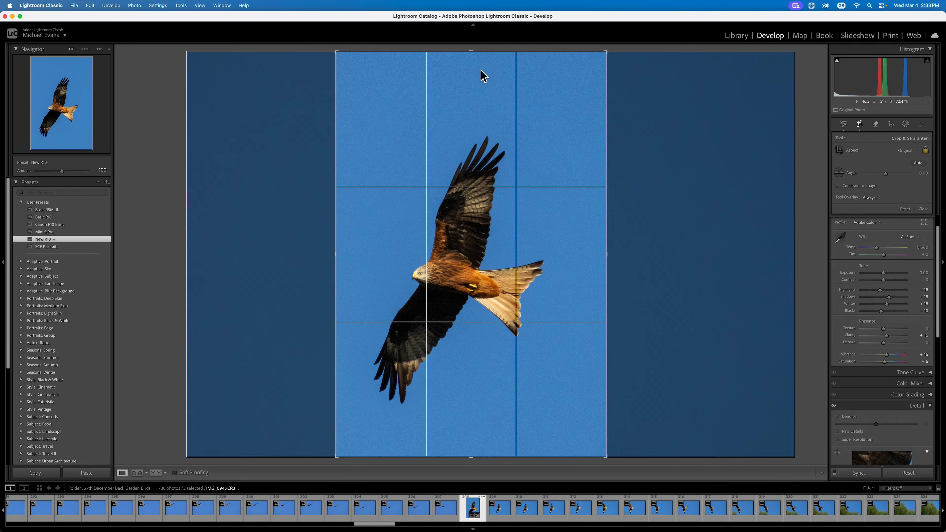
pyautogui.moveTo(474, 52); pyautogui.dragTo(460, 80)
pyautogui.moveTo(464, 160); pyautogui.dragTo(473, 149)
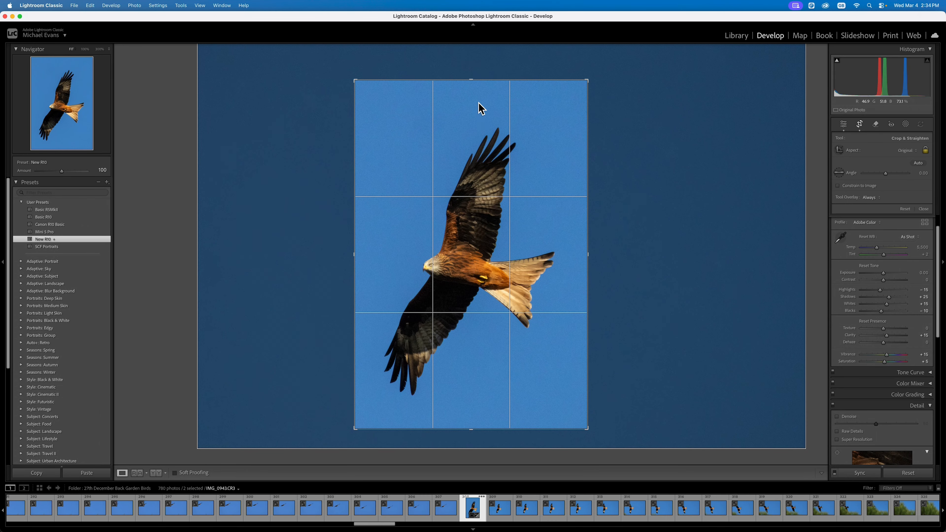
pyautogui.moveTo(473, 82); pyautogui.dragTo(464, 120)
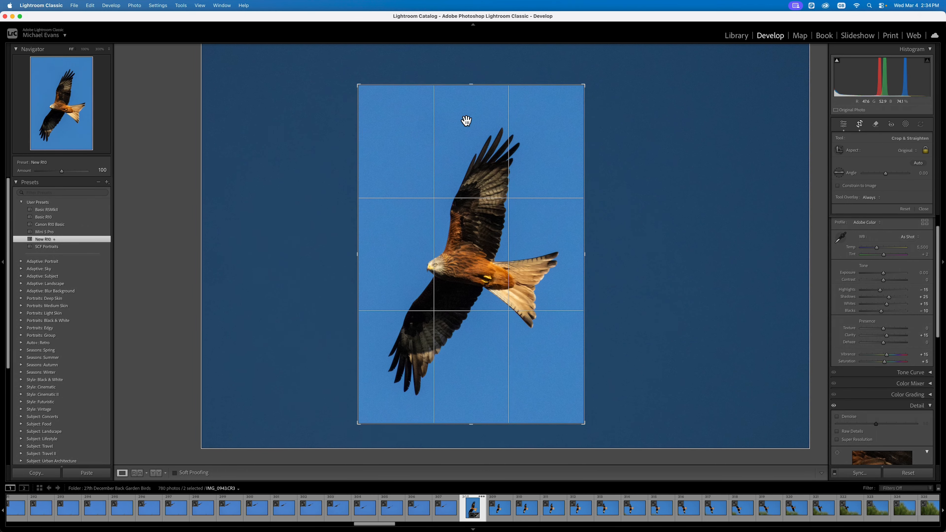
pyautogui.moveTo(466, 120); pyautogui.dragTo(466, 122)
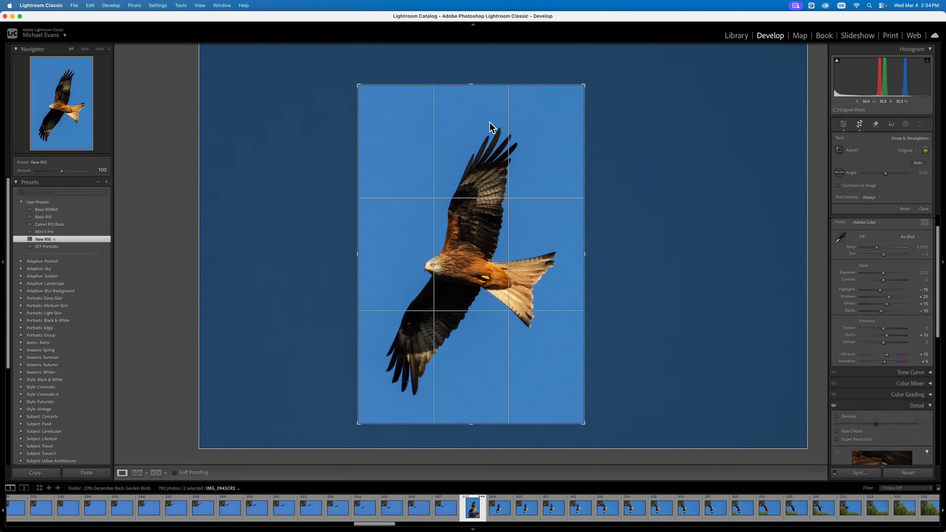
pyautogui.click(844, 125)
# - Enable Denoise on the kite photo and set the sharpening Masking to 49
pyautogui.scroll(-2, 939, 248)
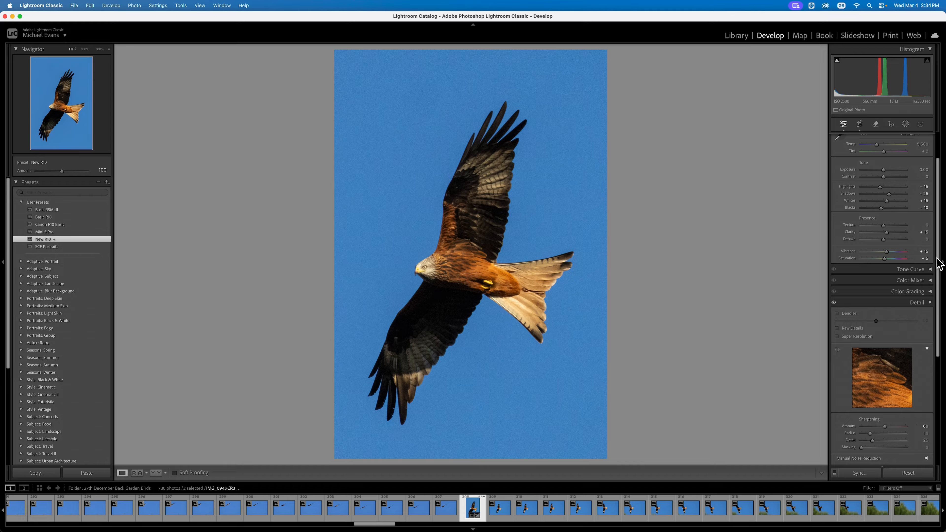
pyautogui.click(837, 313)
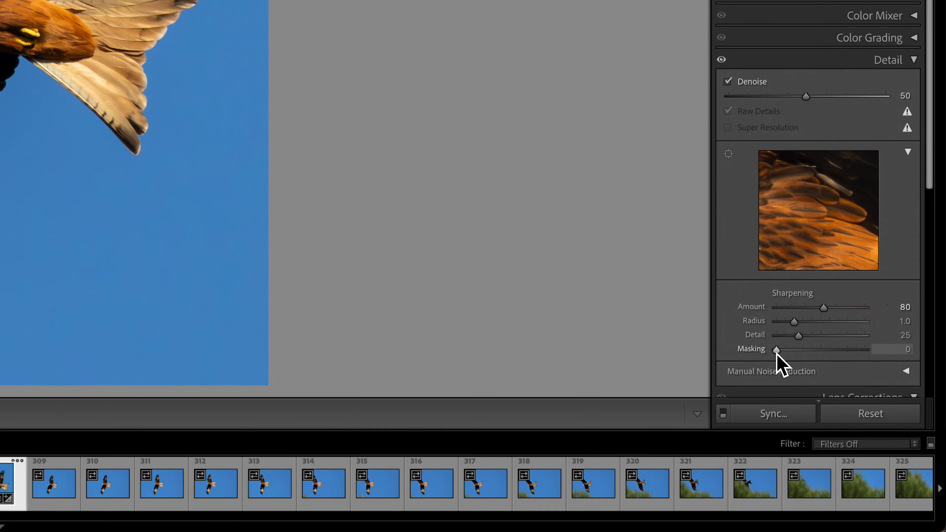
pyautogui.moveTo(777, 351); pyautogui.dragTo(812, 353)
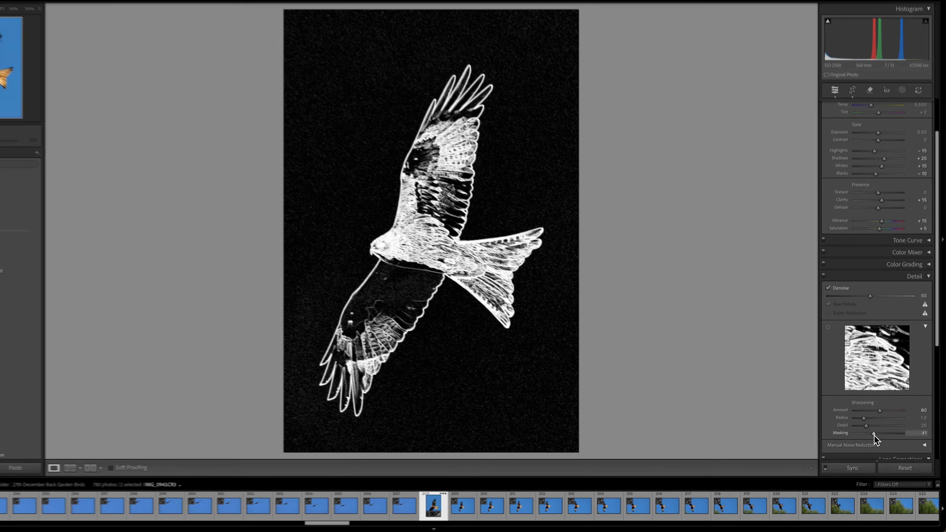
pyautogui.moveTo(874, 435); pyautogui.dragTo(883, 442)
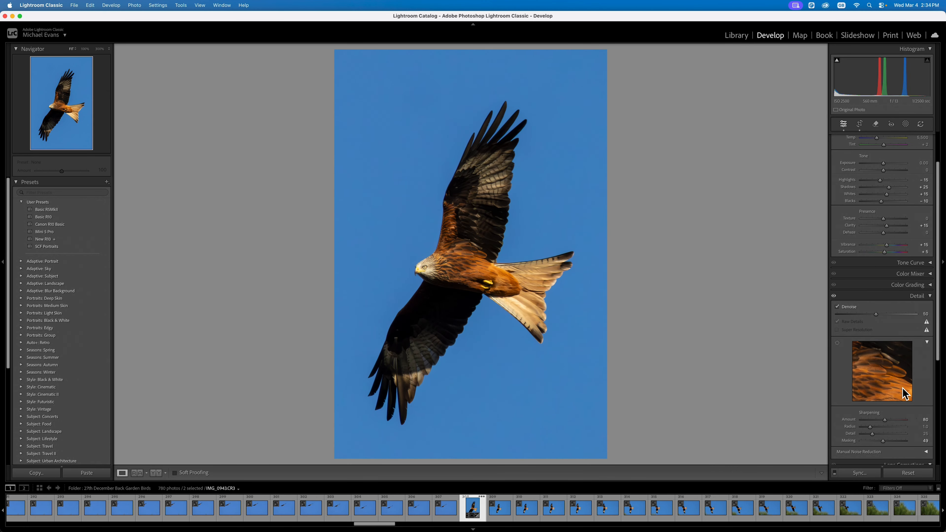
# - Add a Subject mask covering the kite, dismissing the landscape feature introduction
pyautogui.scroll(3, 938, 369)
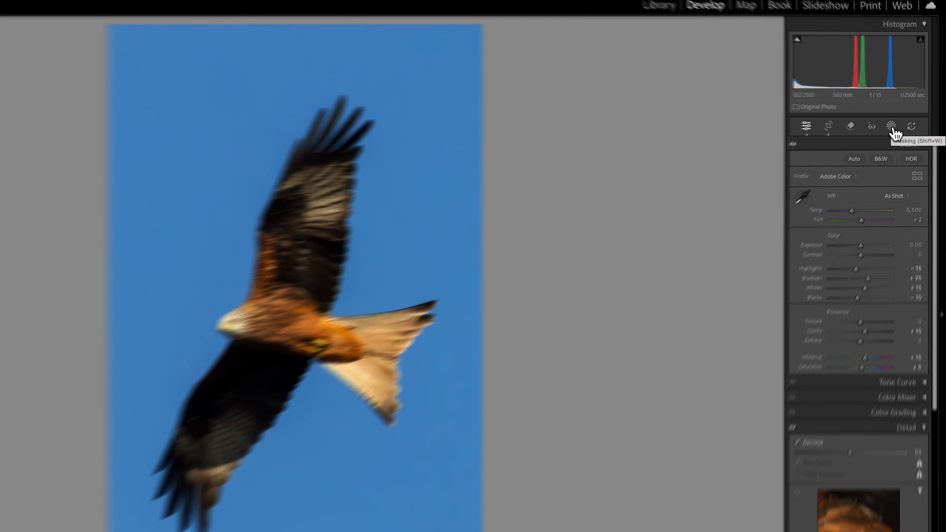
pyautogui.click(908, 129)
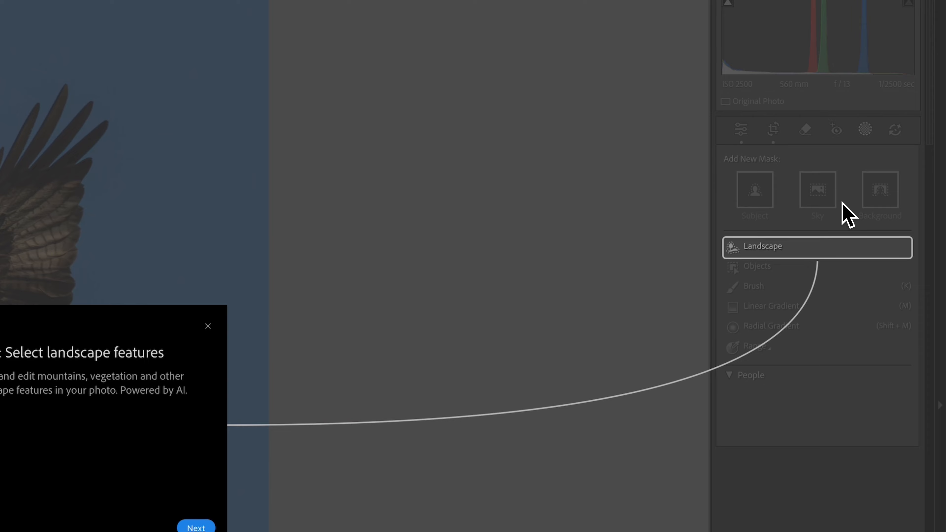
pyautogui.click(210, 326)
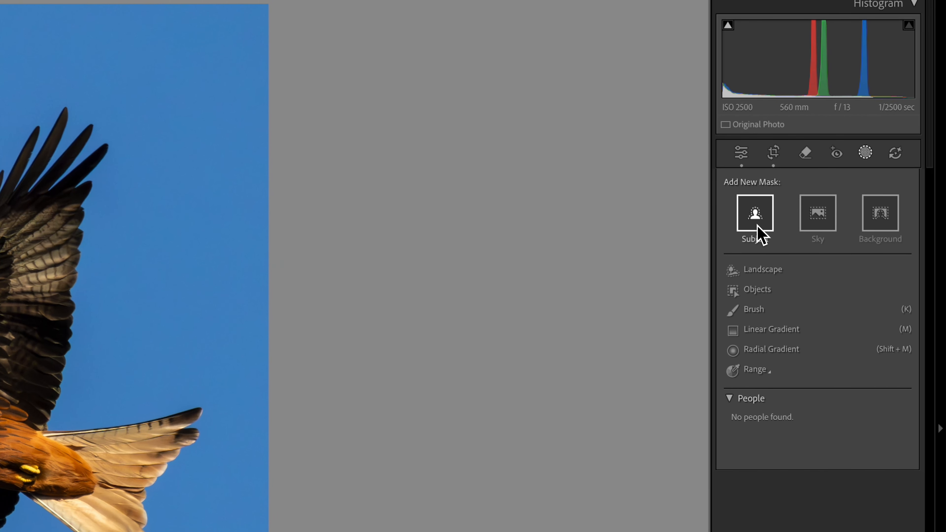
pyautogui.click(759, 229)
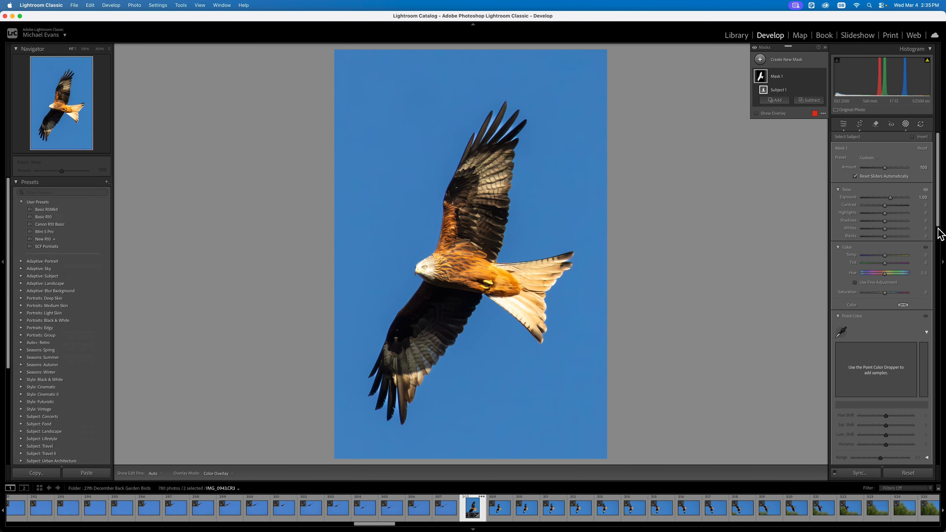
# - Turn off automatic slider reset for the subject mask, reset its Exposure to 0 and toggle the mask overlay
pyautogui.moveTo(941, 232); pyautogui.dragTo(930, 375)
pyautogui.scroll(-10, 930, 374)
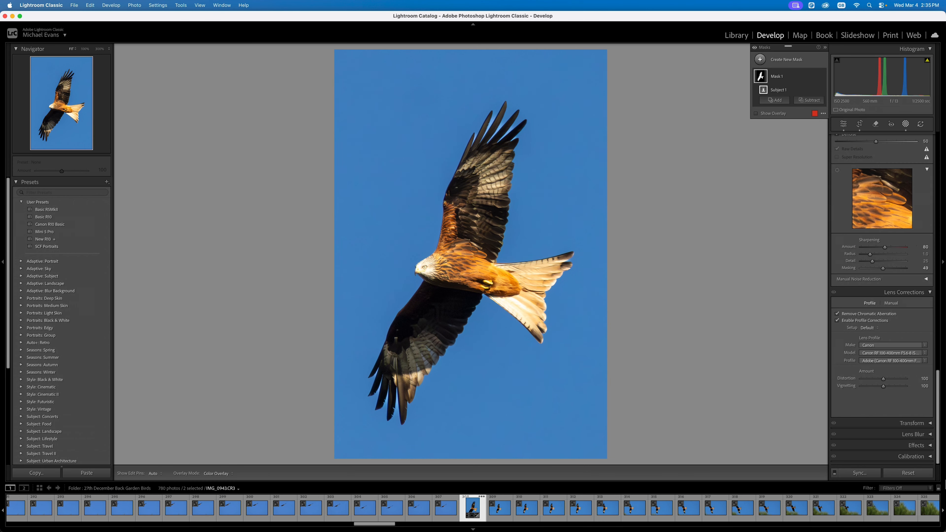
pyautogui.scroll(10, 886, 175)
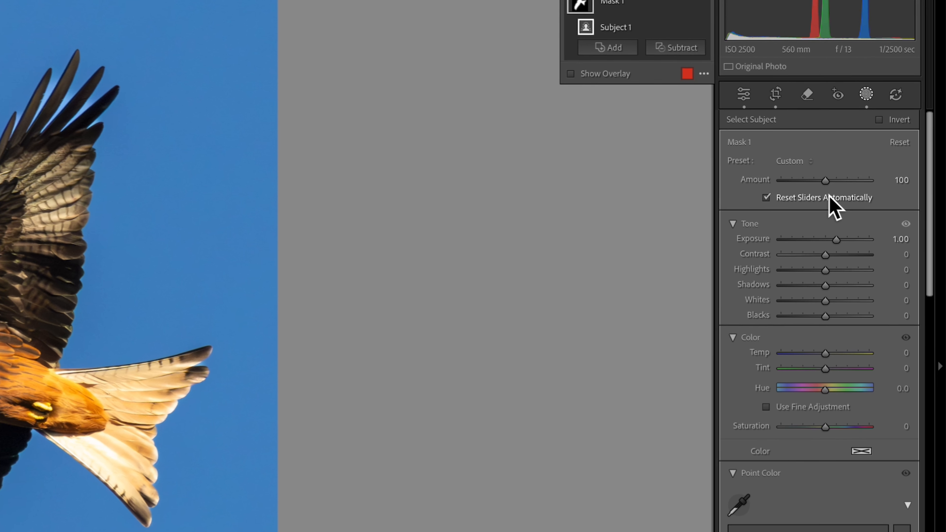
pyautogui.click(766, 198)
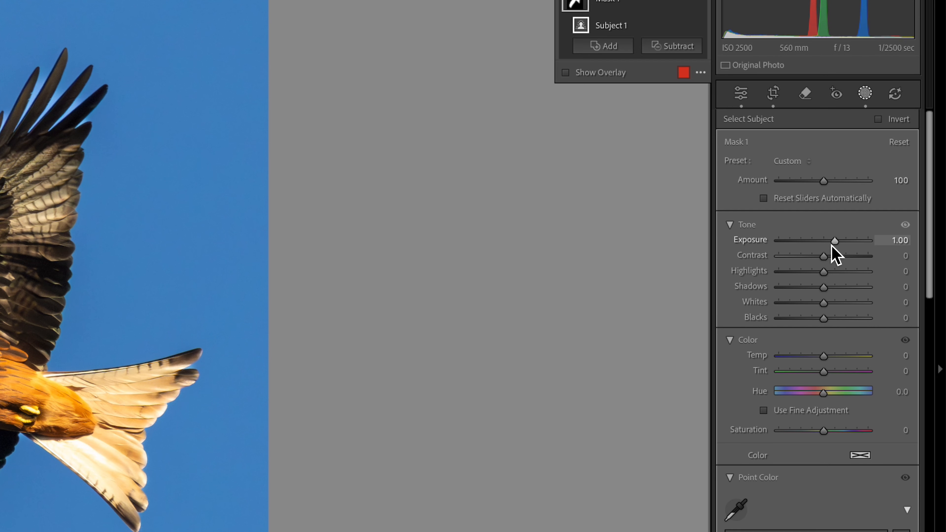
pyautogui.doubleClick(833, 246)
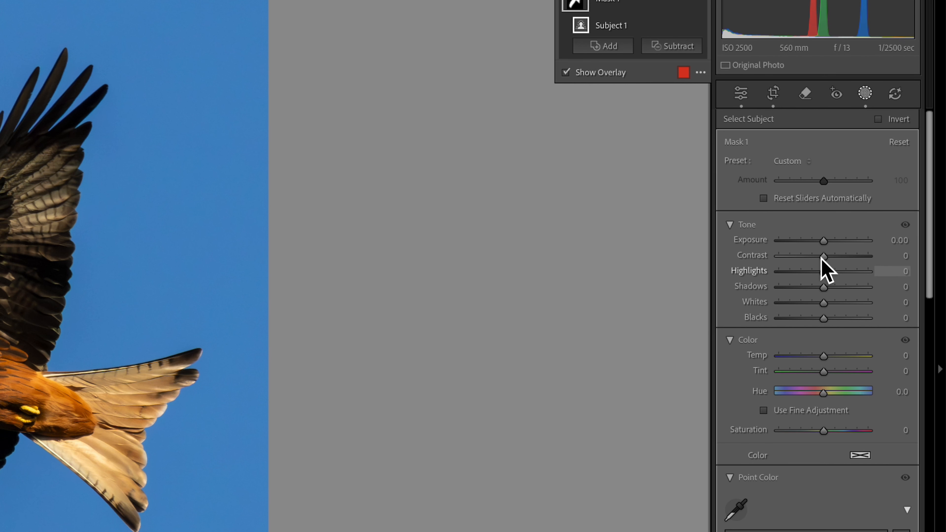
pyautogui.press('o')
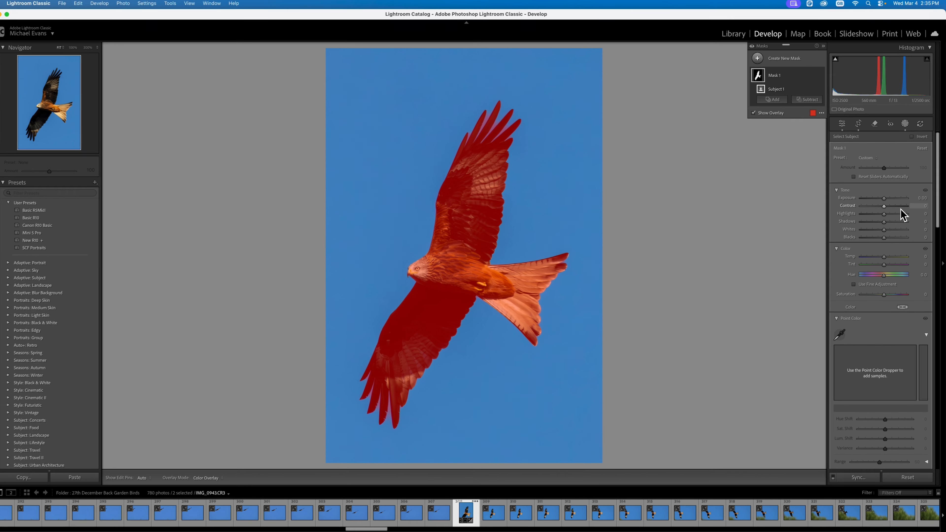
# - Raise the subject mask's Shadows to 39 and compare the kite with and without the mask
pyautogui.moveTo(877, 231); pyautogui.dragTo(894, 221)
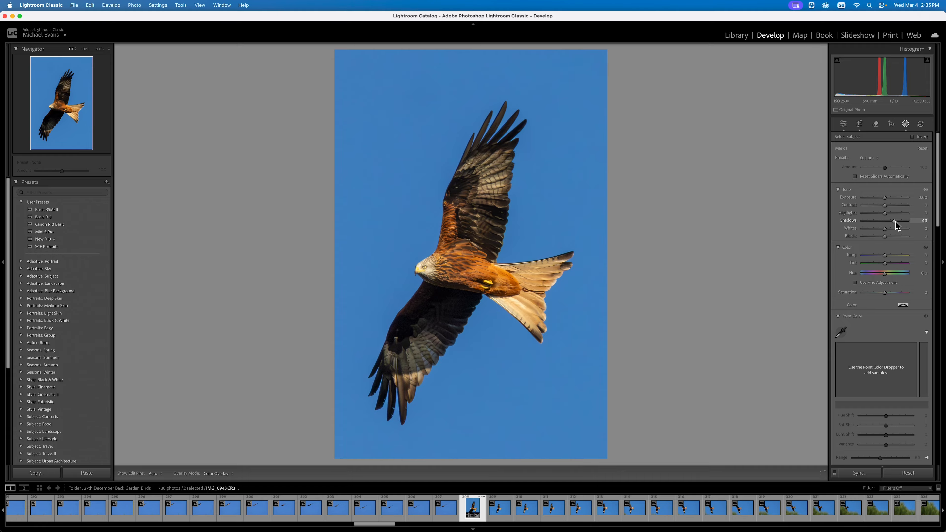
pyautogui.moveTo(897, 221); pyautogui.dragTo(899, 221)
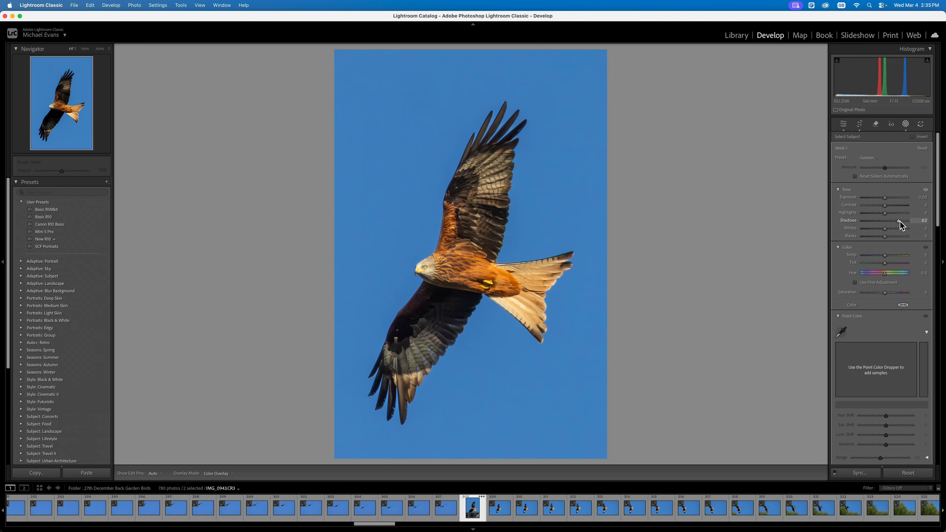
pyautogui.moveTo(900, 221); pyautogui.dragTo(903, 221)
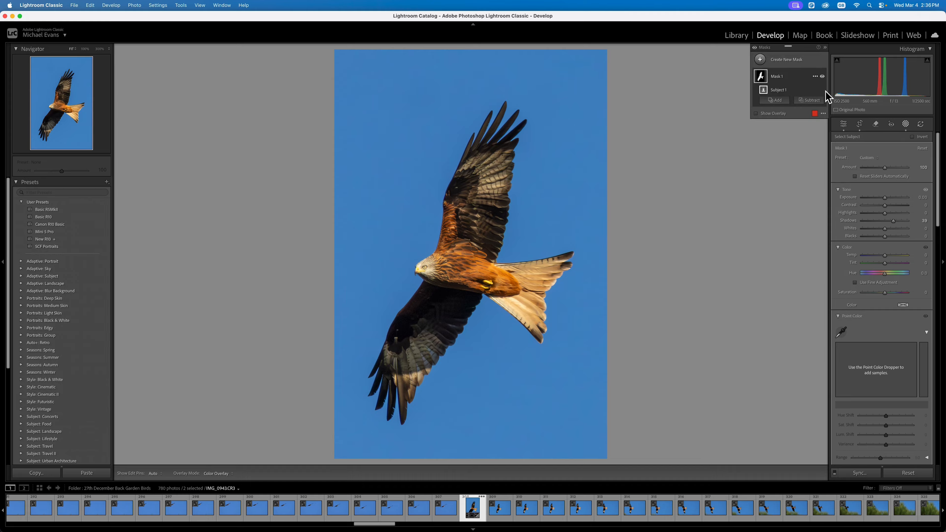
pyautogui.click(822, 76)
pyautogui.click(823, 77)
pyautogui.click(823, 77)
pyautogui.click(822, 77)
pyautogui.click(822, 77)
pyautogui.click(822, 76)
# - Subtract from the kite's subject mask using a brush of size 5
pyautogui.click(818, 100)
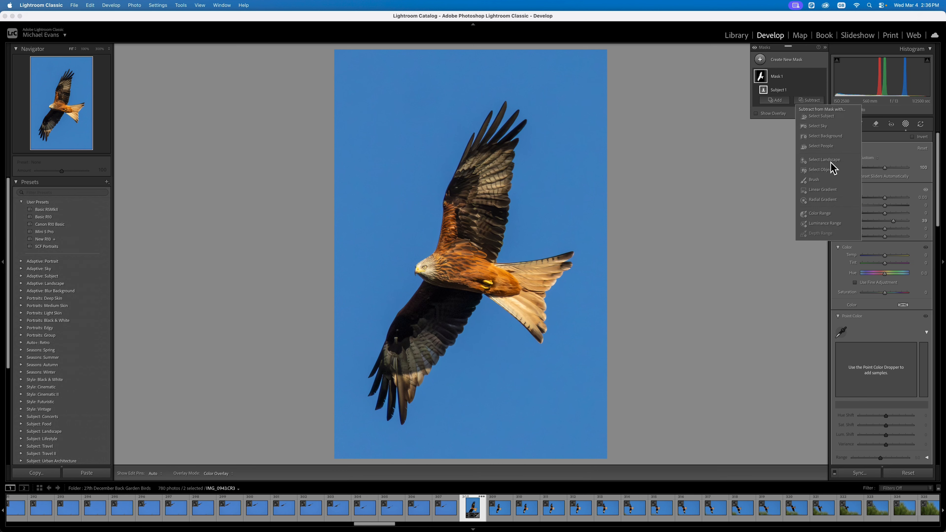
pyautogui.click(814, 180)
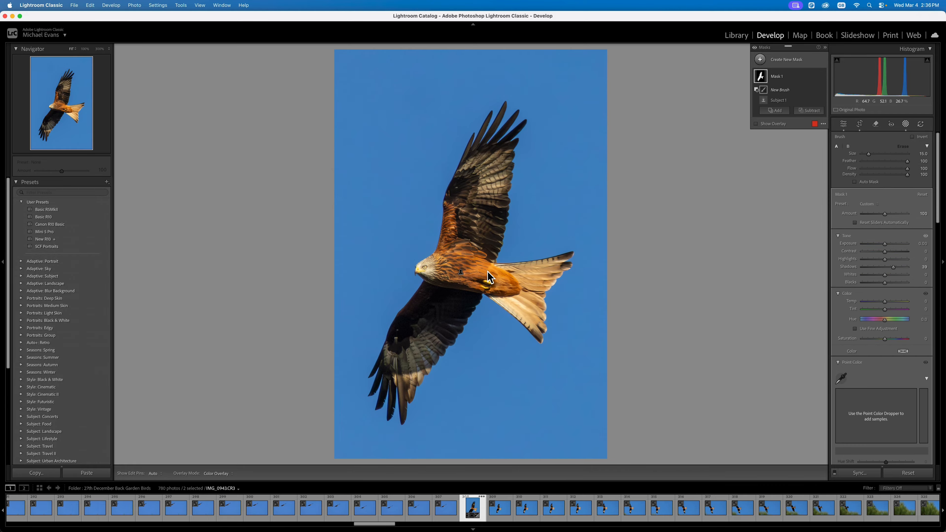
pyautogui.scroll(-10, 475, 268)
pyautogui.press('h')
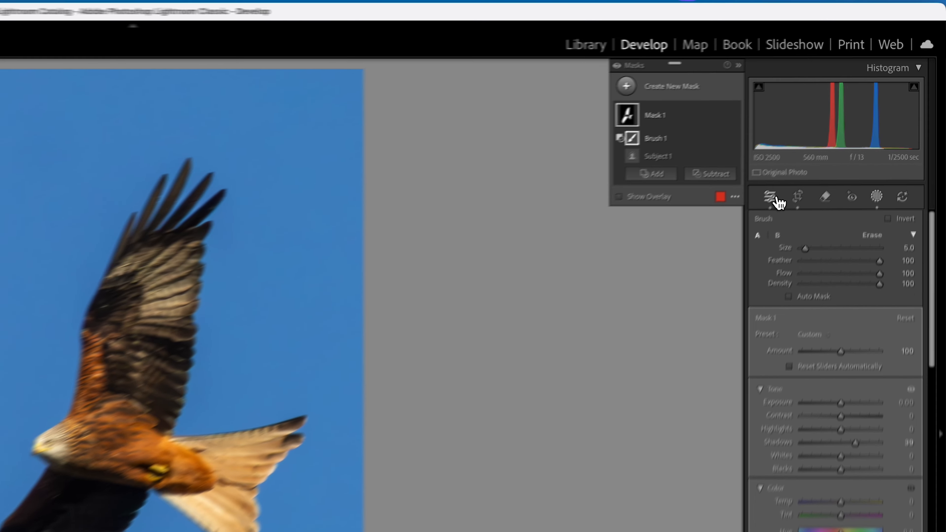
# - Leave masking and darken the photo's edges with a post-crop vignette Amount of -9
pyautogui.click(844, 124)
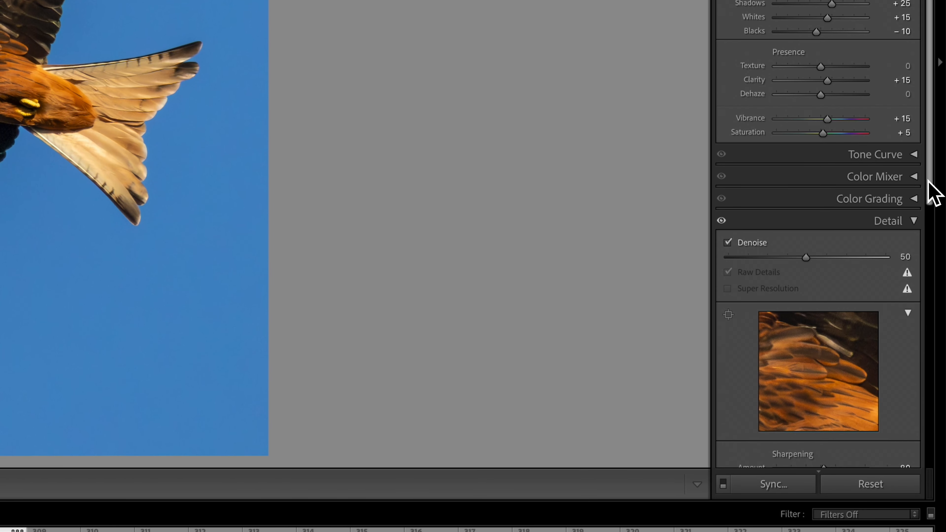
pyautogui.scroll(-10, 930, 192)
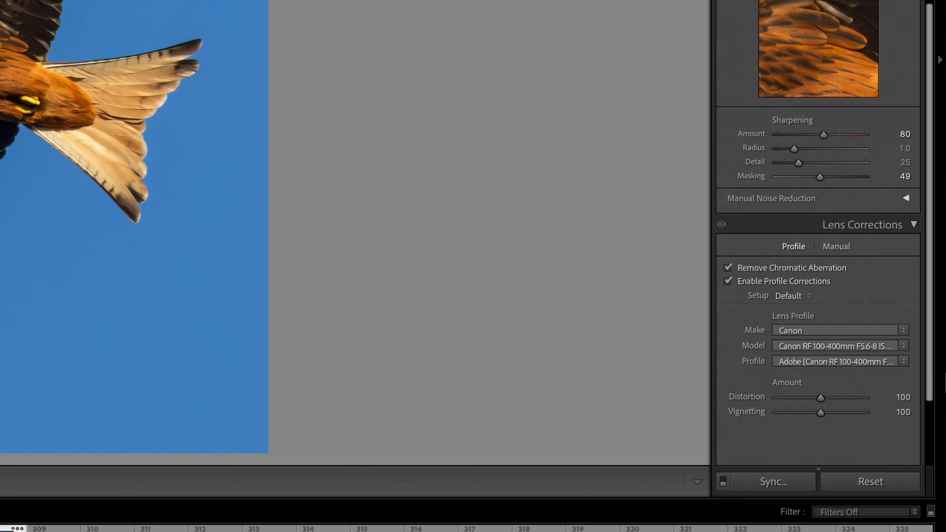
pyautogui.scroll(-5, 819, 261)
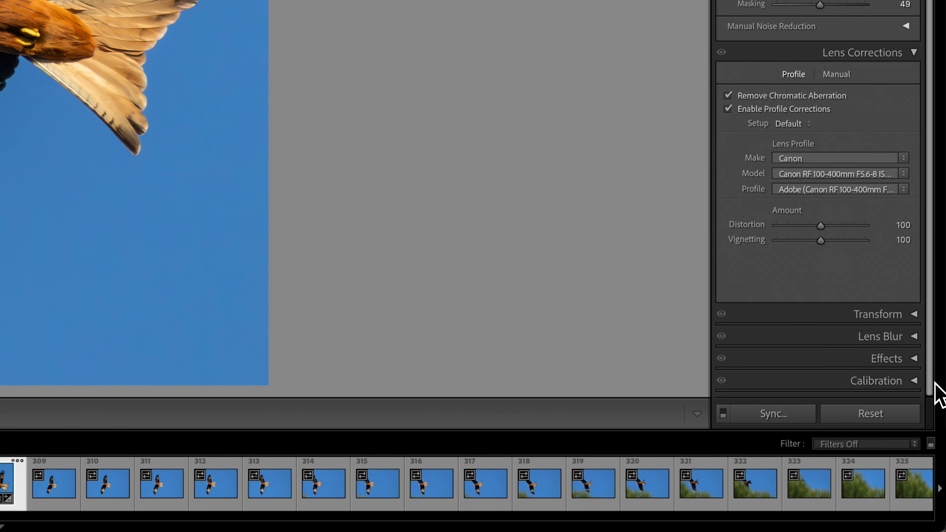
pyautogui.click(915, 359)
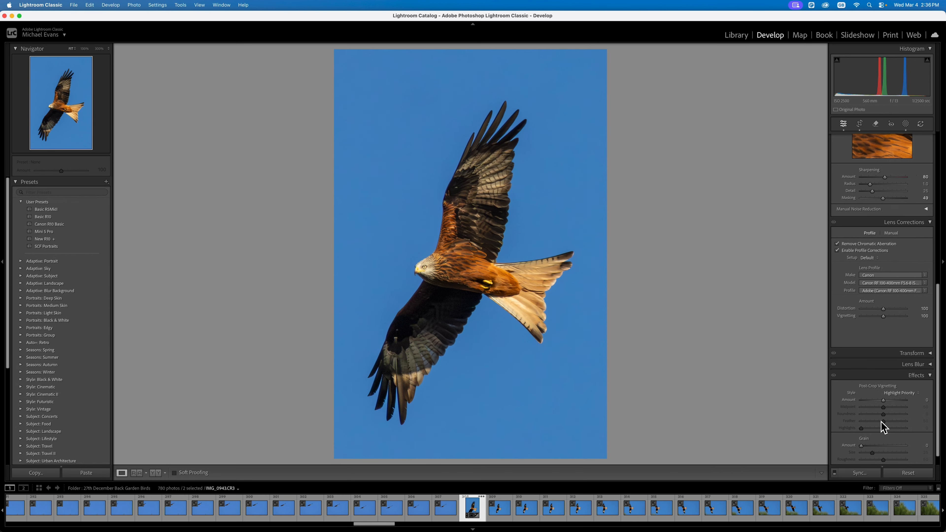
pyautogui.moveTo(885, 402); pyautogui.dragTo(883, 401)
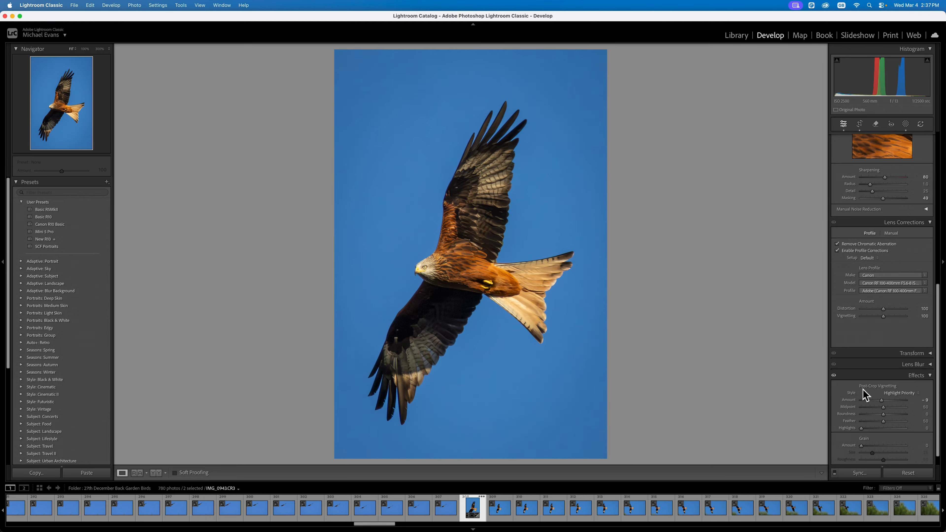
# - Compare the kite photo with and without the post-crop vignette effect
pyautogui.click(834, 376)
pyautogui.click(834, 376)
pyautogui.click(834, 376)
pyautogui.click(834, 376)
pyautogui.click(834, 376)
pyautogui.click(834, 376)
pyautogui.moveTo(885, 405); pyautogui.dragTo(886, 405)
pyautogui.click(834, 376)
pyautogui.click(834, 376)
# - Reopen masking, show the mask overlay and select Mask 1 to inspect its edges around the kite's wing feathers
pyautogui.click(342, 429)
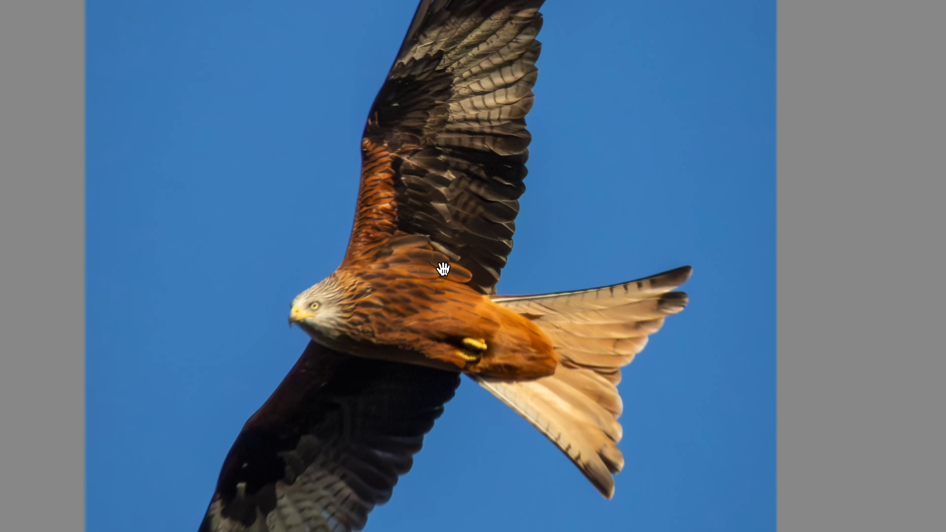
pyautogui.click(477, 216)
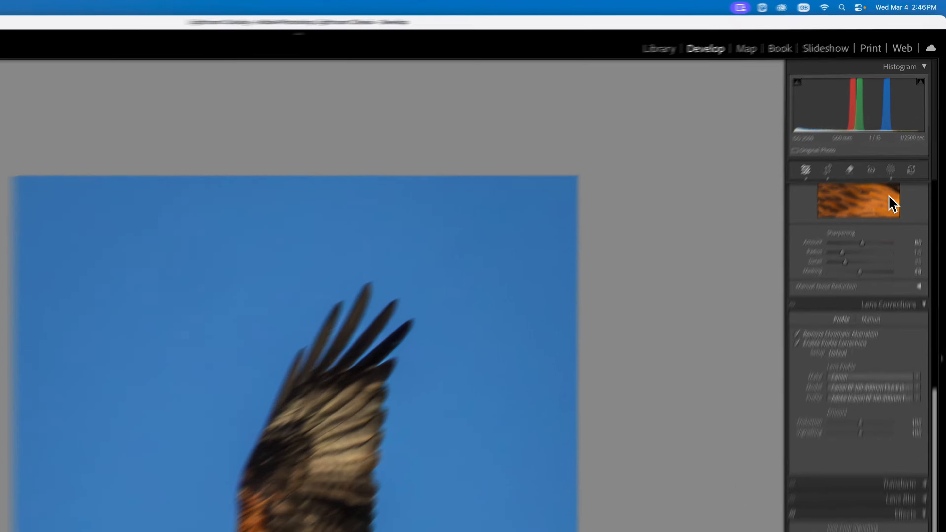
pyautogui.click(906, 124)
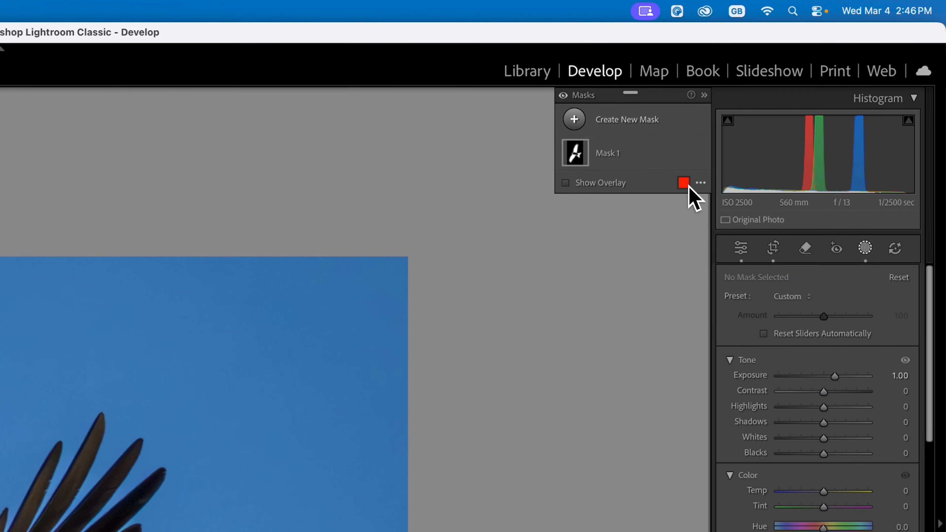
pyautogui.click(566, 182)
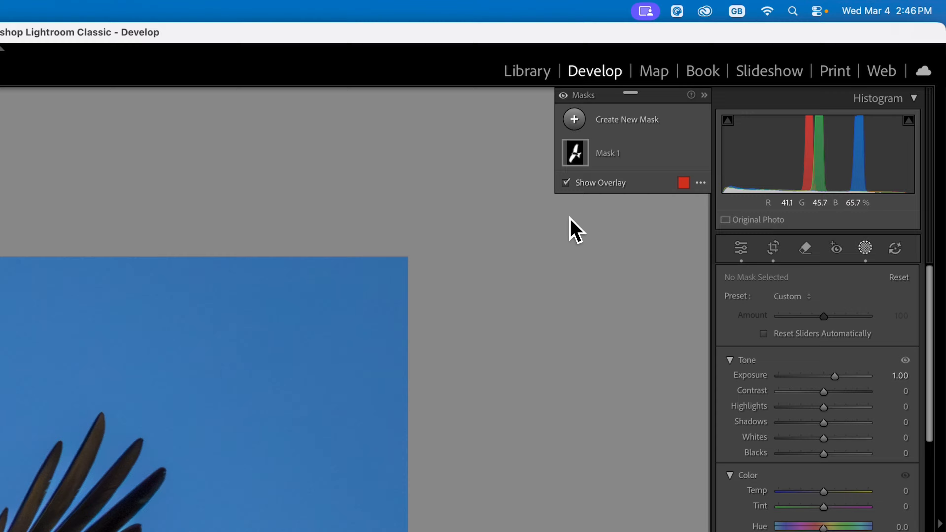
pyautogui.click(583, 156)
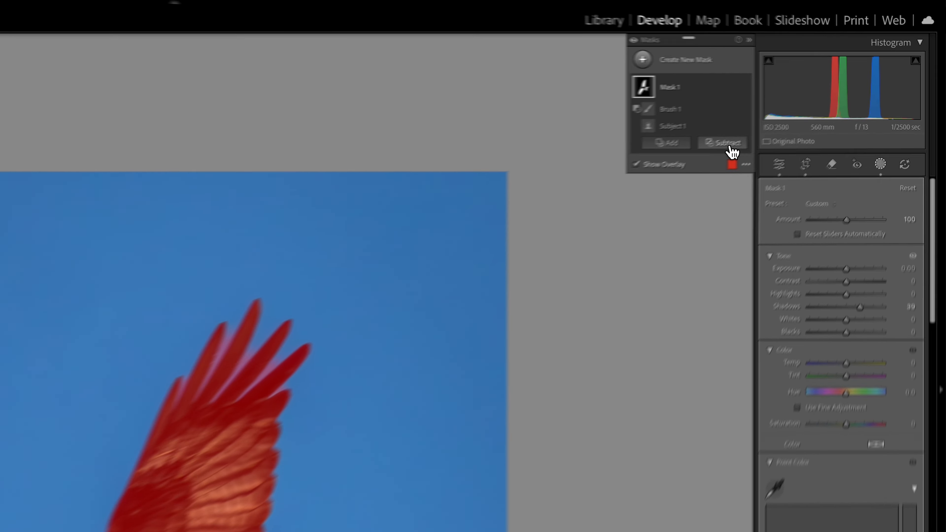
# - Subtract a Select Sky selection from the kite's mask, hide the overlay and return to the general edit adjustments
pyautogui.click(815, 109)
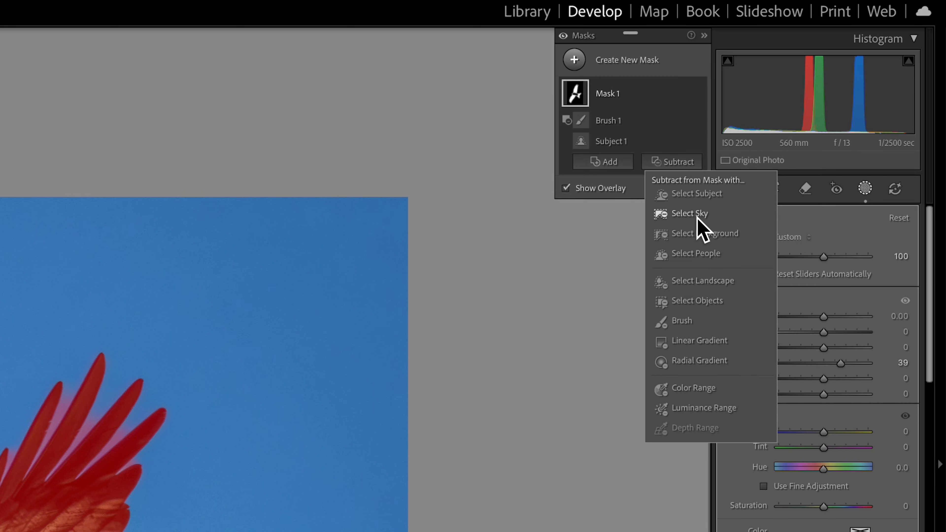
pyautogui.click(690, 213)
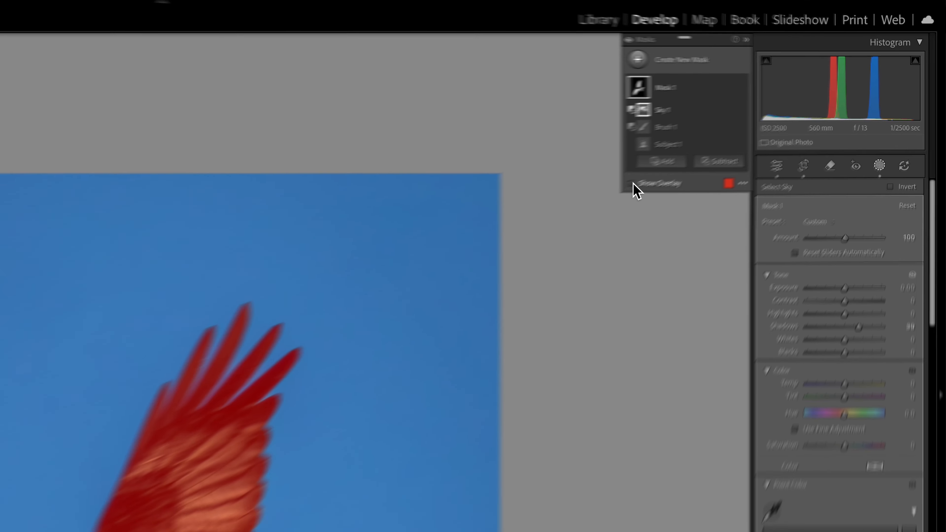
pyautogui.click(566, 209)
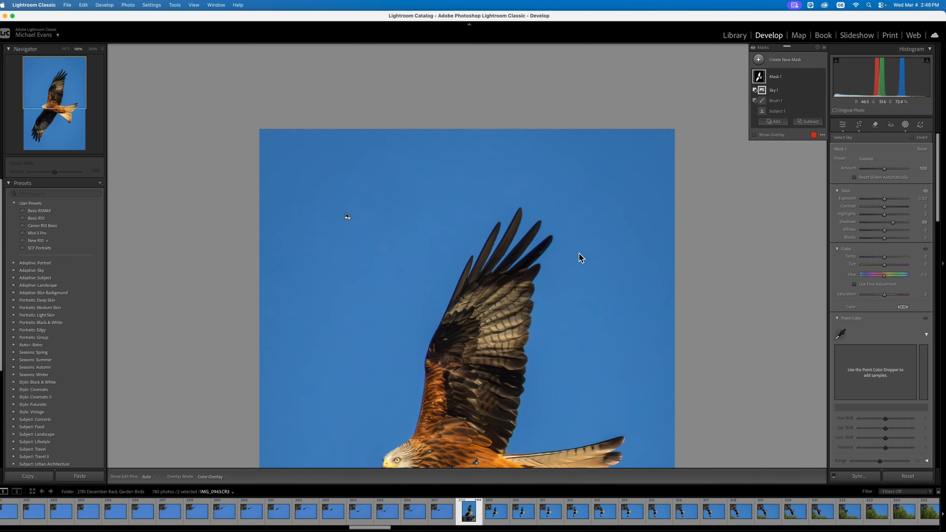
pyautogui.scroll(-3, 578, 260)
pyautogui.scroll(-5, 579, 260)
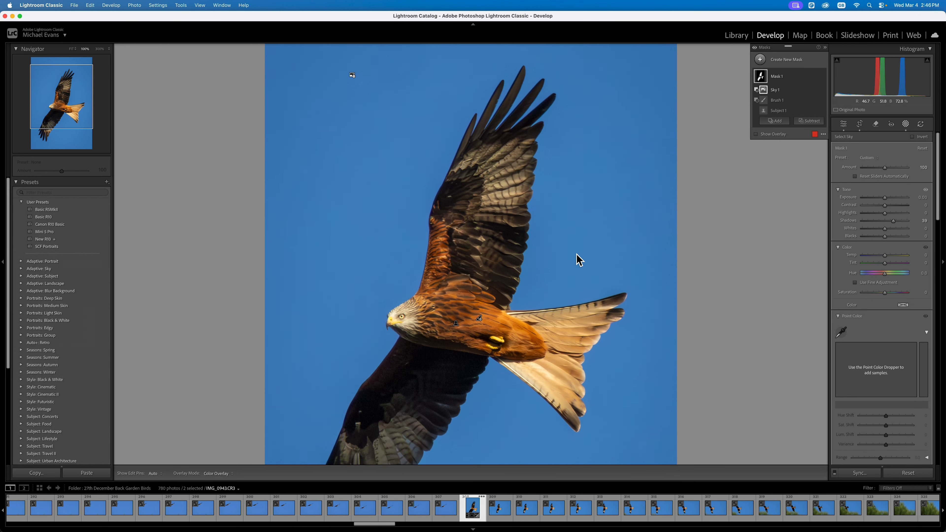
pyautogui.click(843, 123)
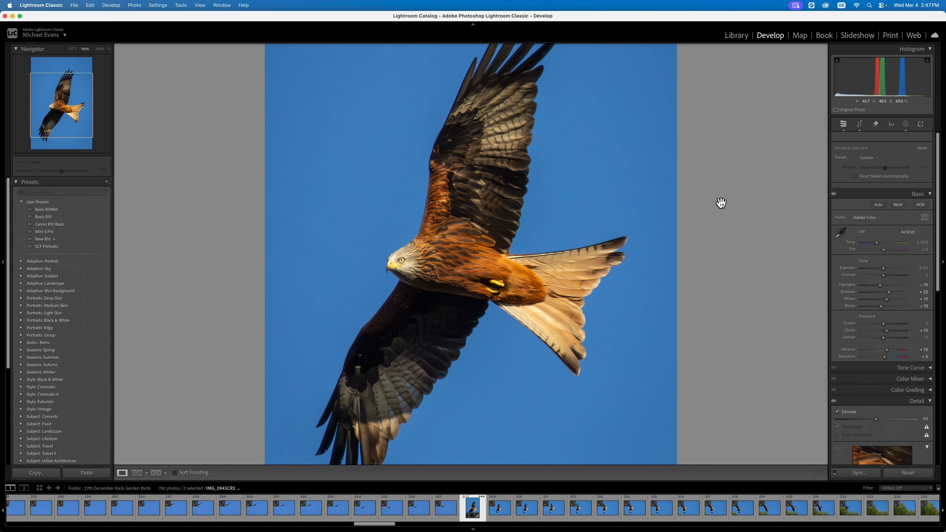